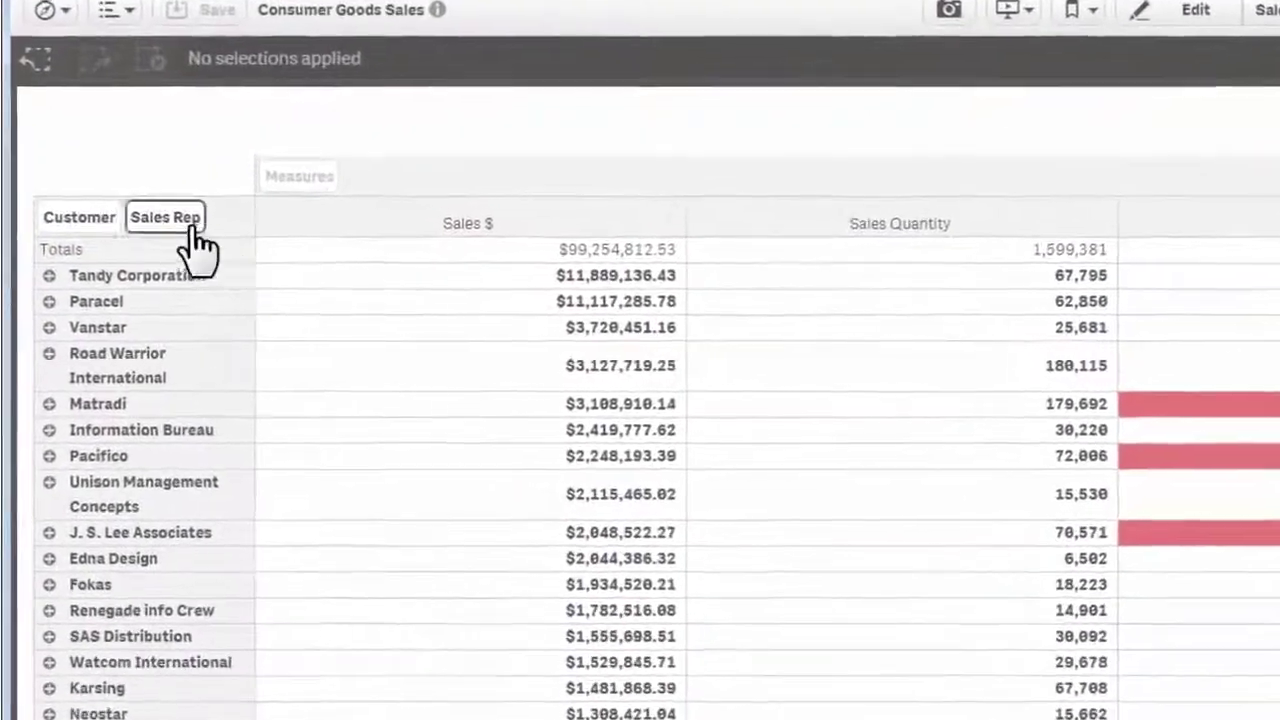
Step: Drag Sales Rep ahead of Customer in the pivot grouping and expand the third sales rep
click(152, 231)
drag(172, 216, 110, 226)
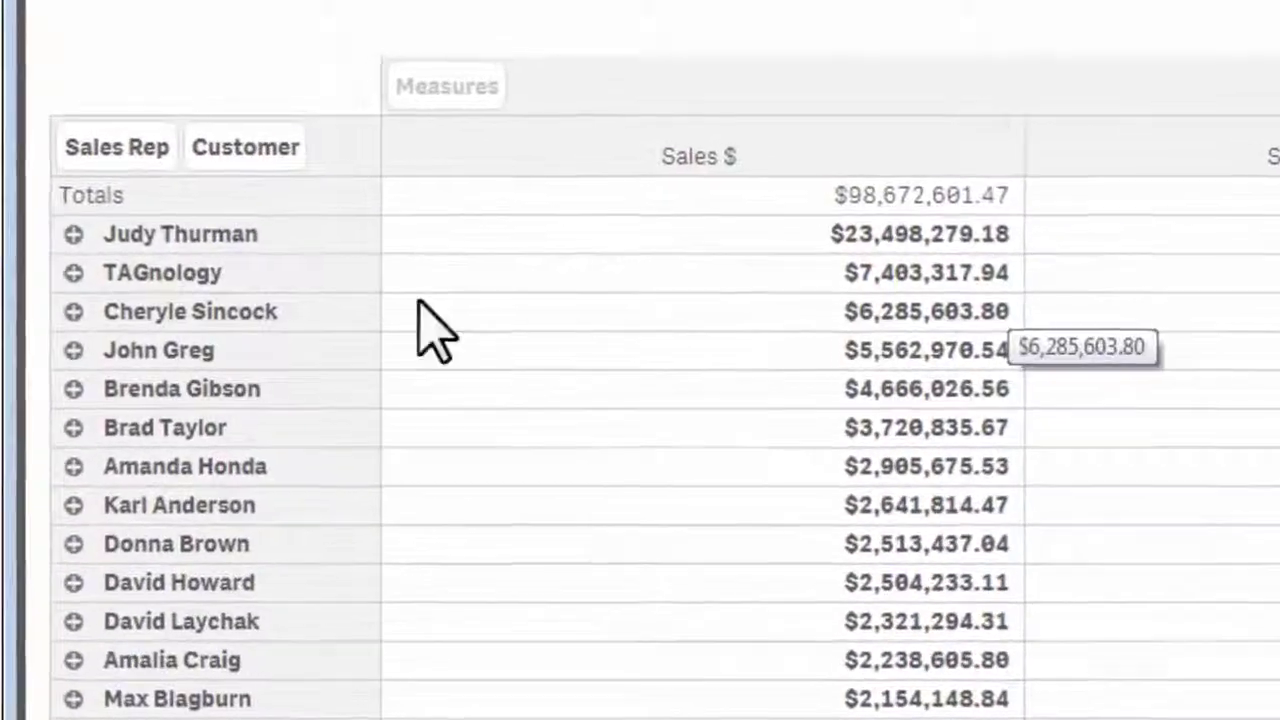
click(73, 311)
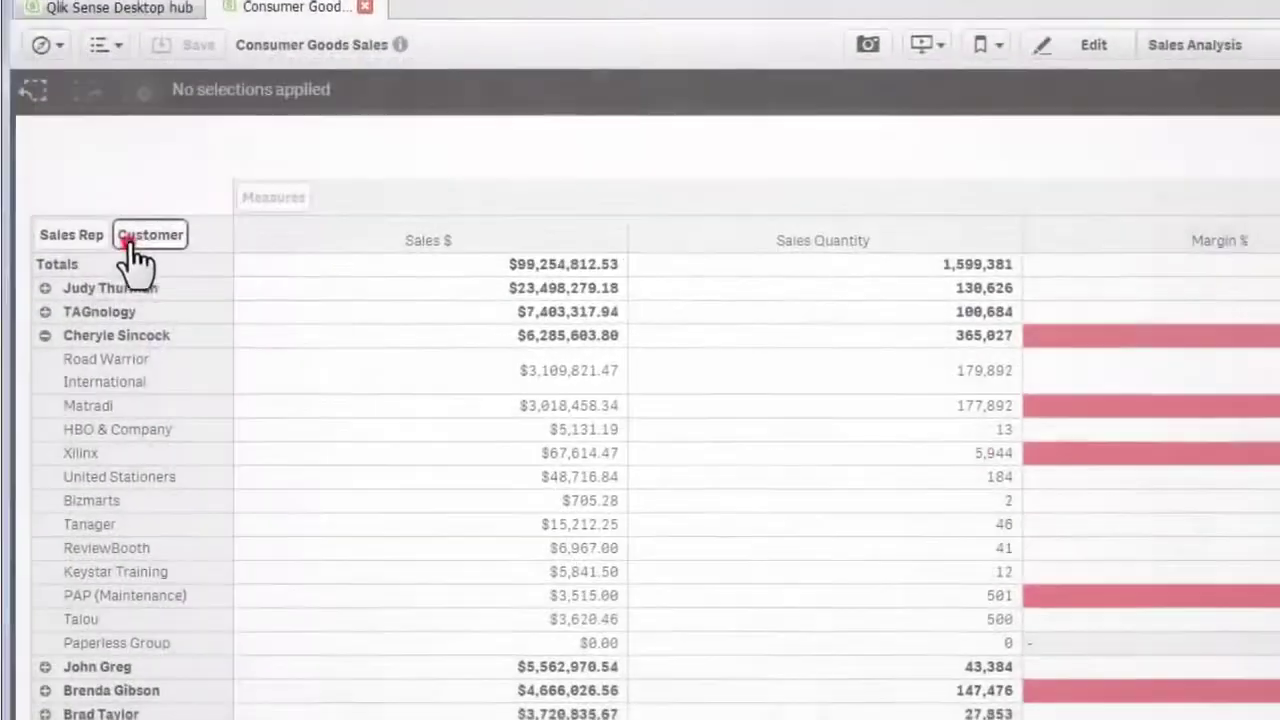
Step: Search the customer list for 'Matr' and select Matradi as the filter
click(302, 104)
text(Matr)
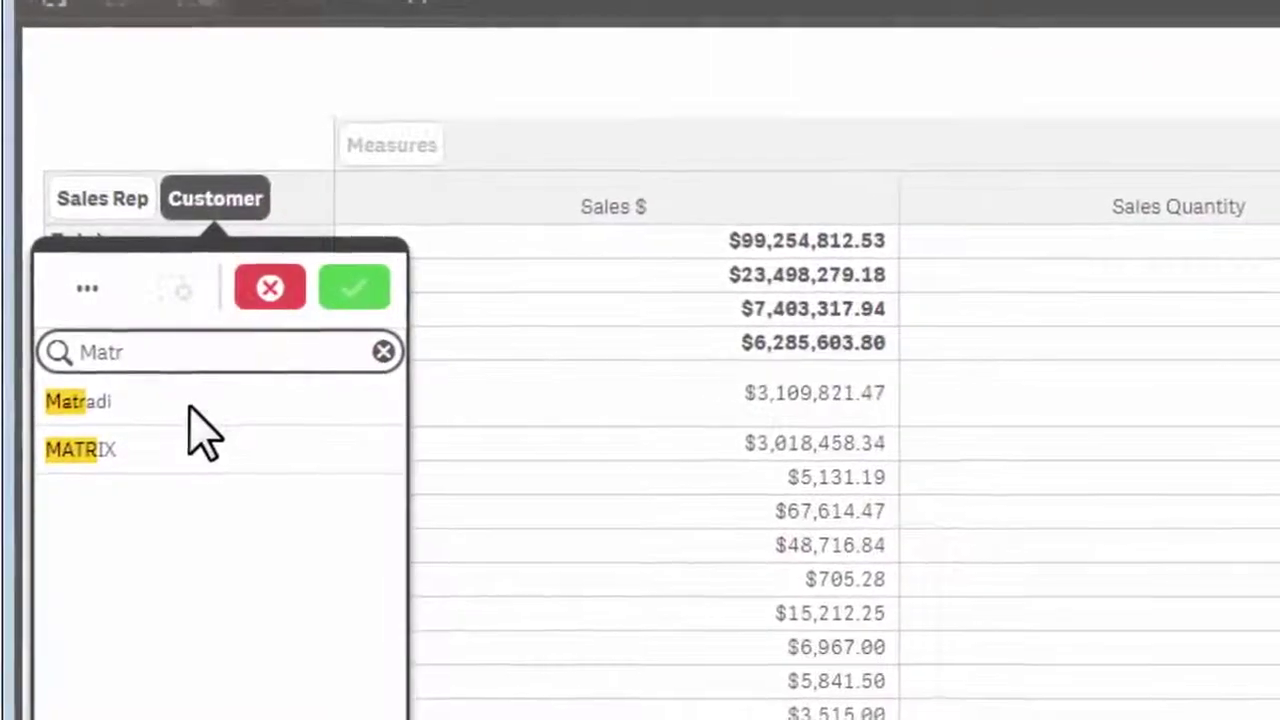
click(173, 394)
click(390, 287)
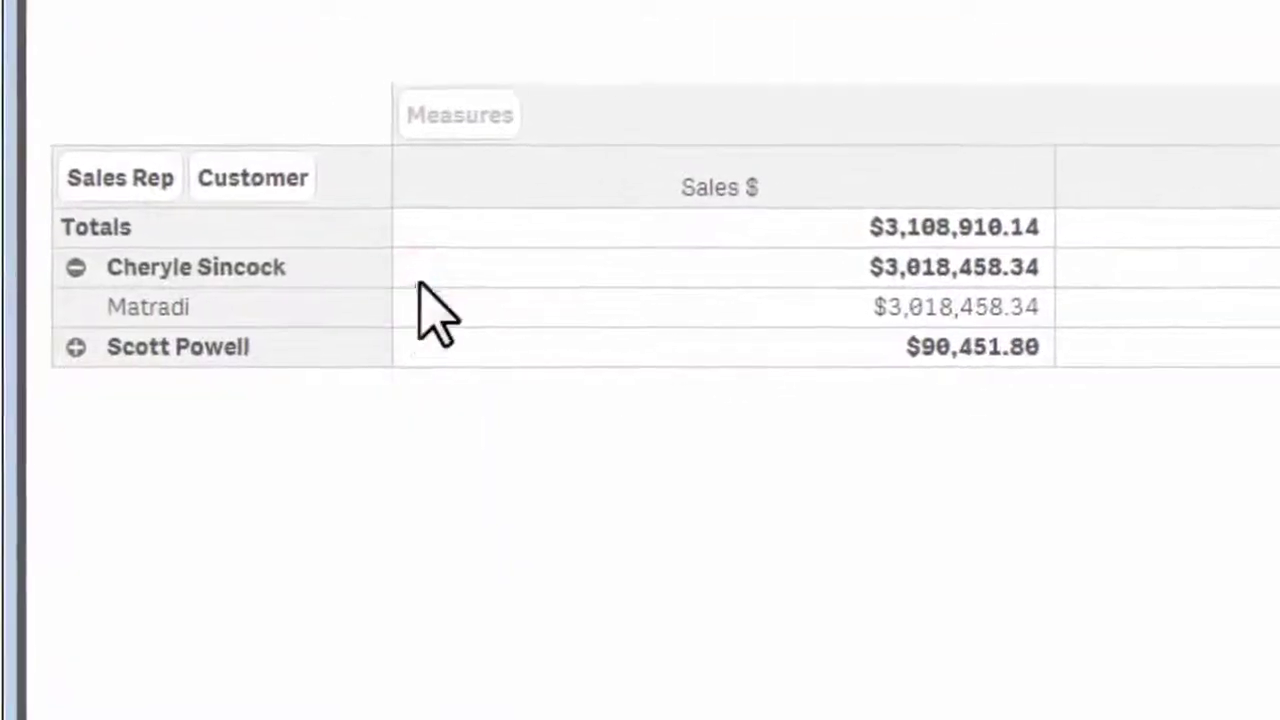
Step: Move Customer back ahead of Sales Rep and expand Matradi to show its sales reps
click(247, 189)
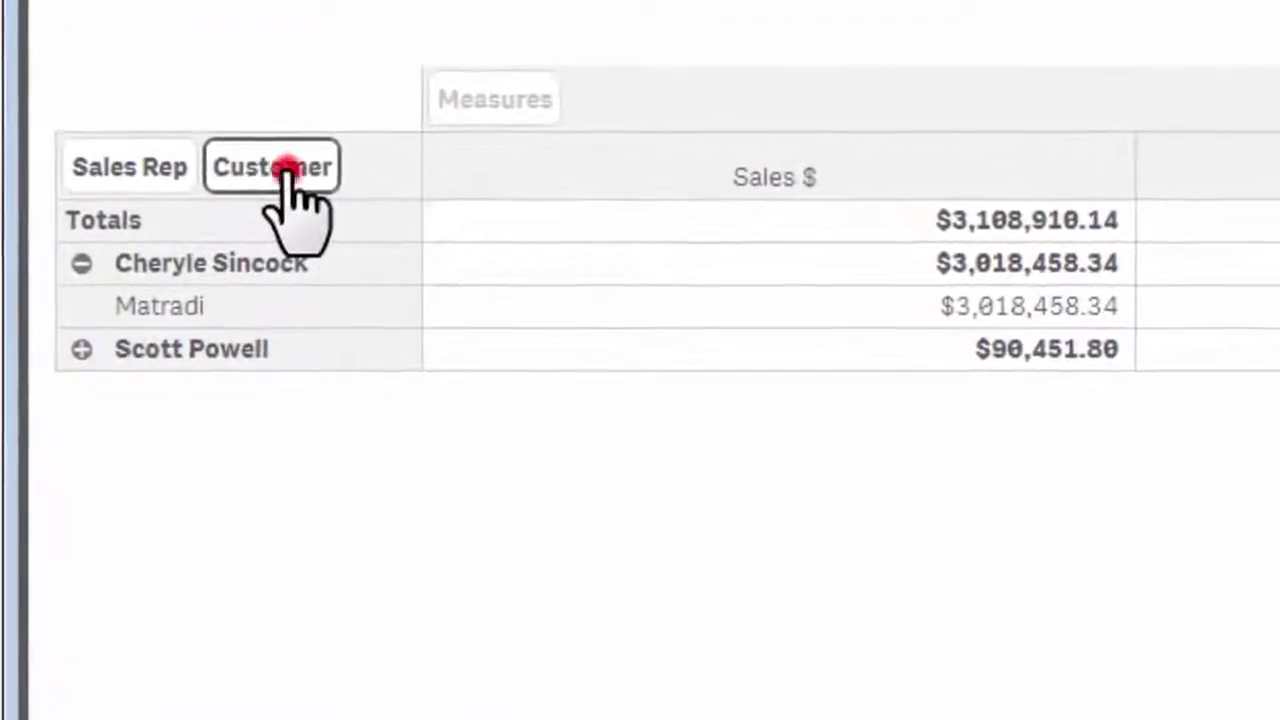
drag(287, 190, 143, 188)
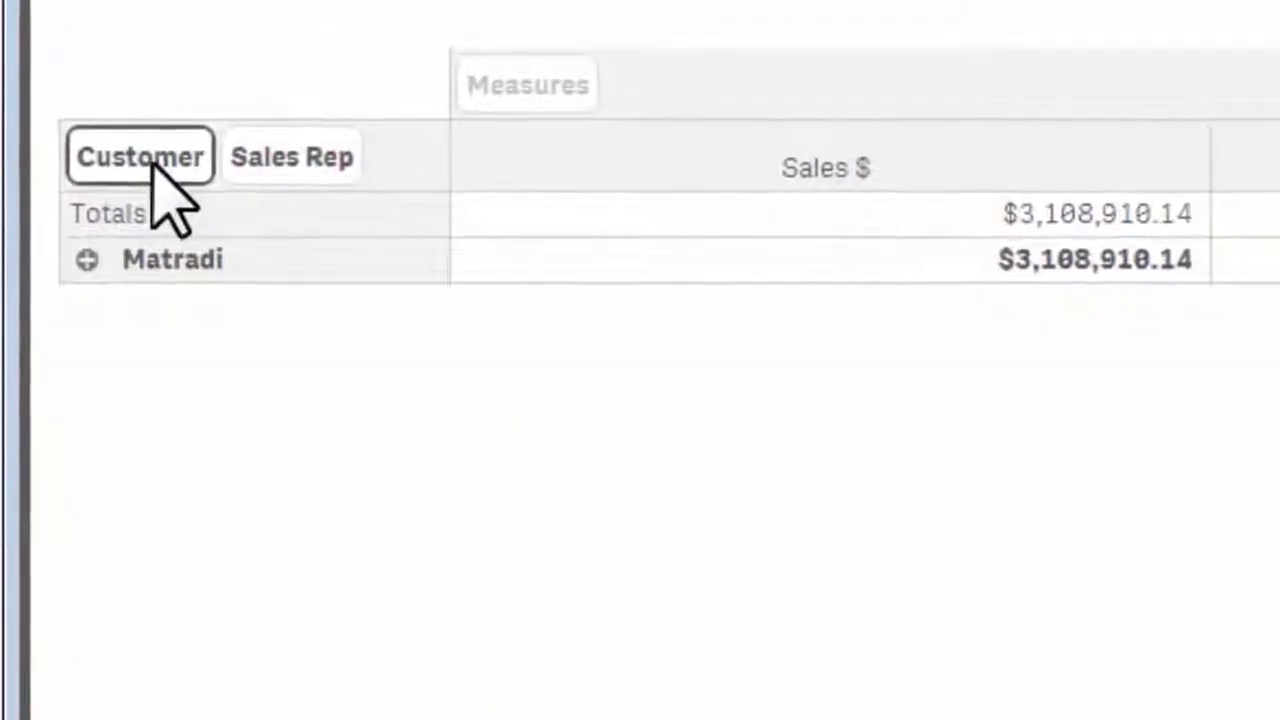
click(82, 264)
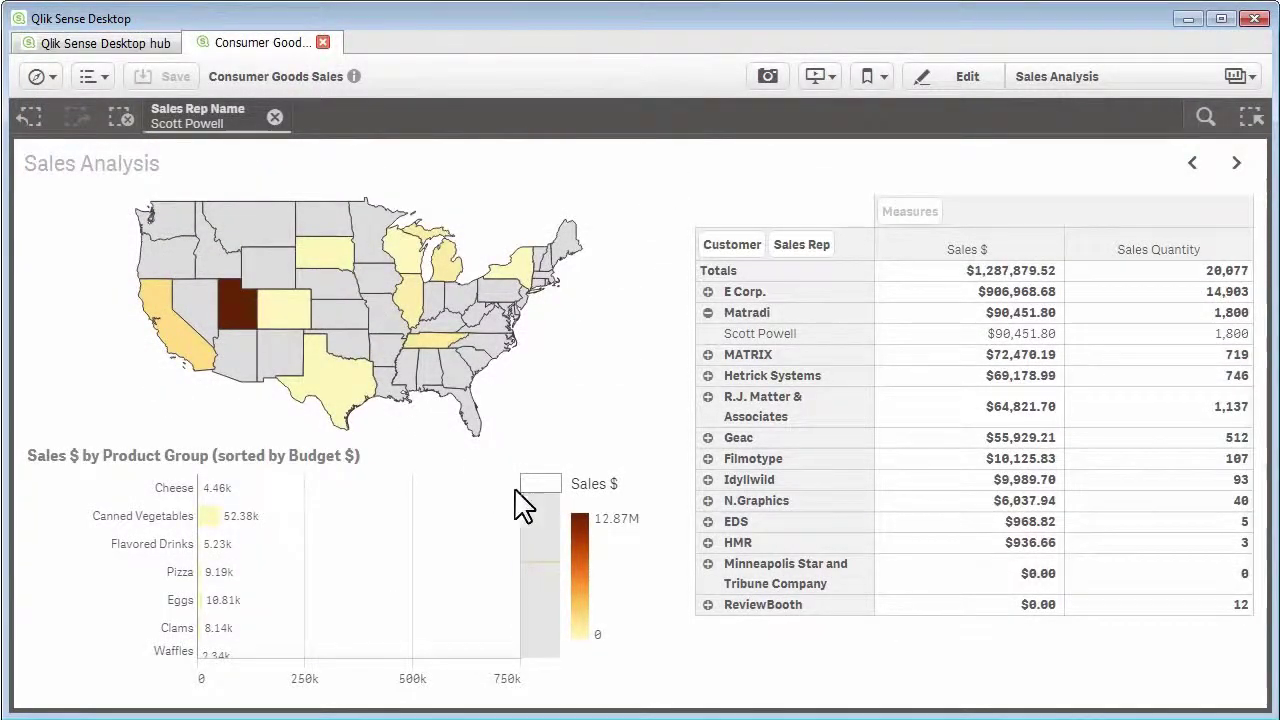
drag(534, 487, 544, 560)
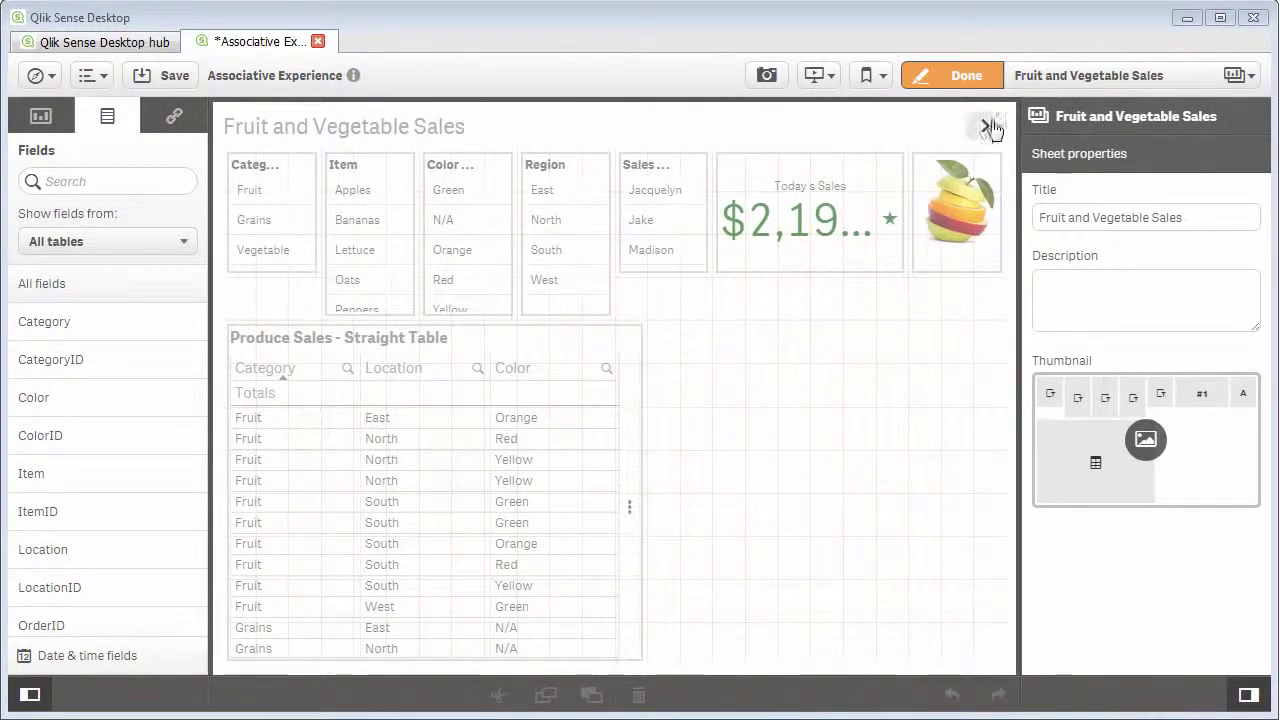
Step: Click Done to leave edit mode on the Fruit and Vegetable Sales sheet
click(965, 82)
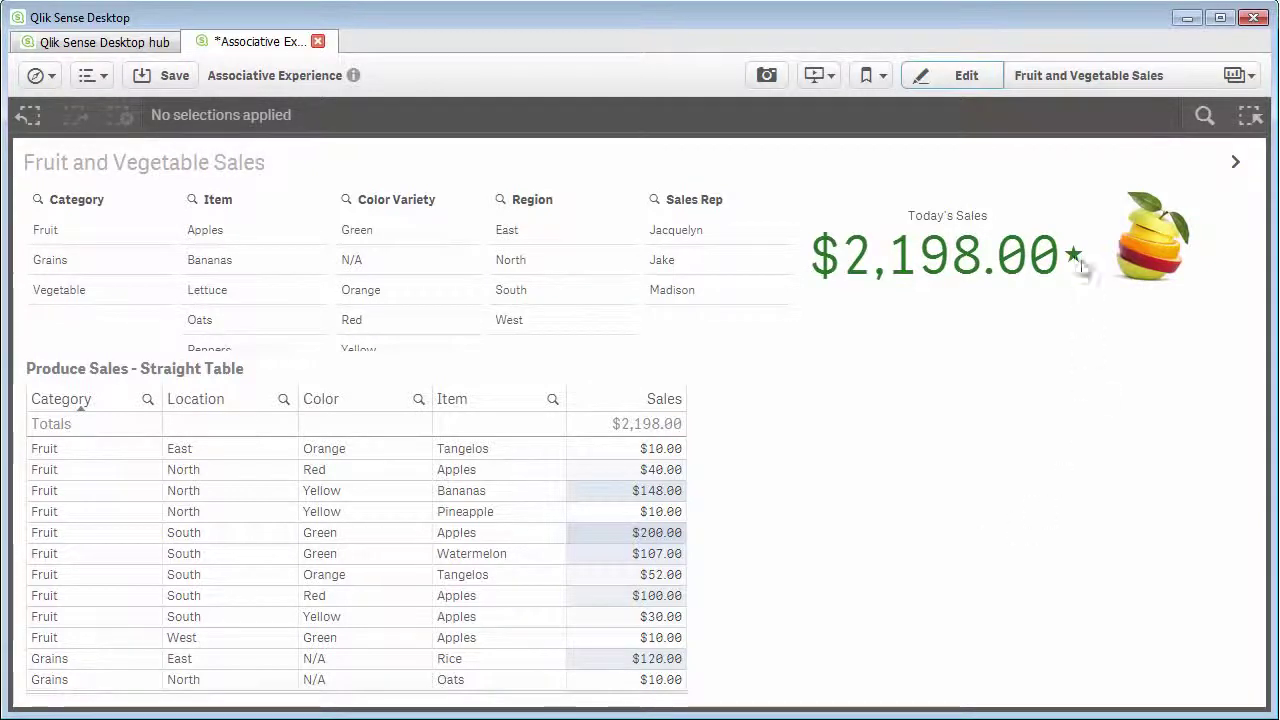
Step: Add a new sheet from the Sheets list, title it 'Pivot Table', and open it
click(1070, 85)
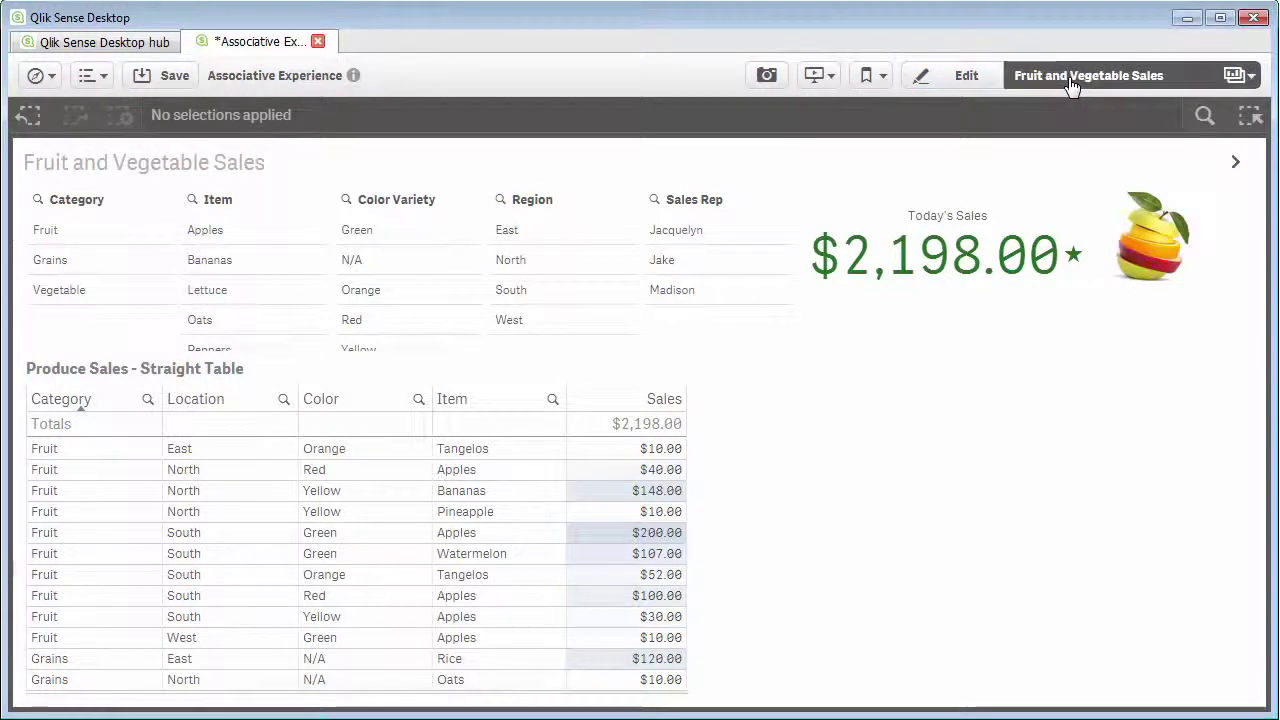
click(1014, 236)
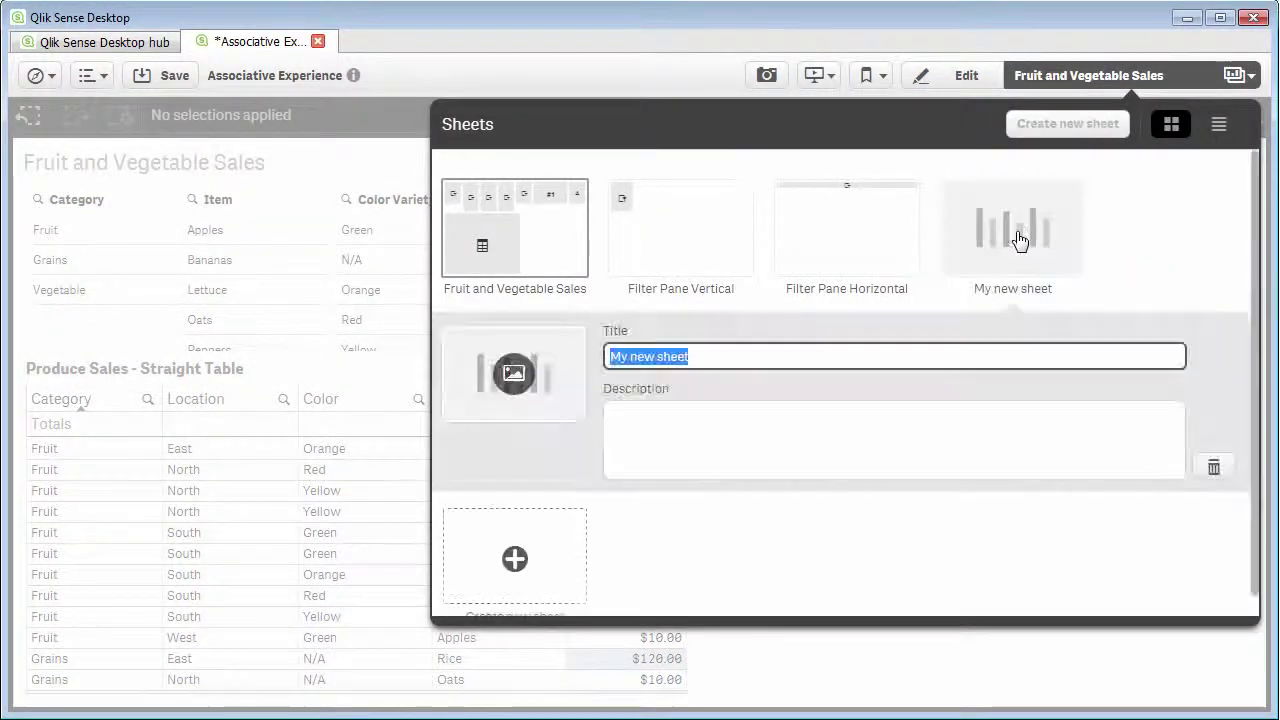
text(Pivto Tab)
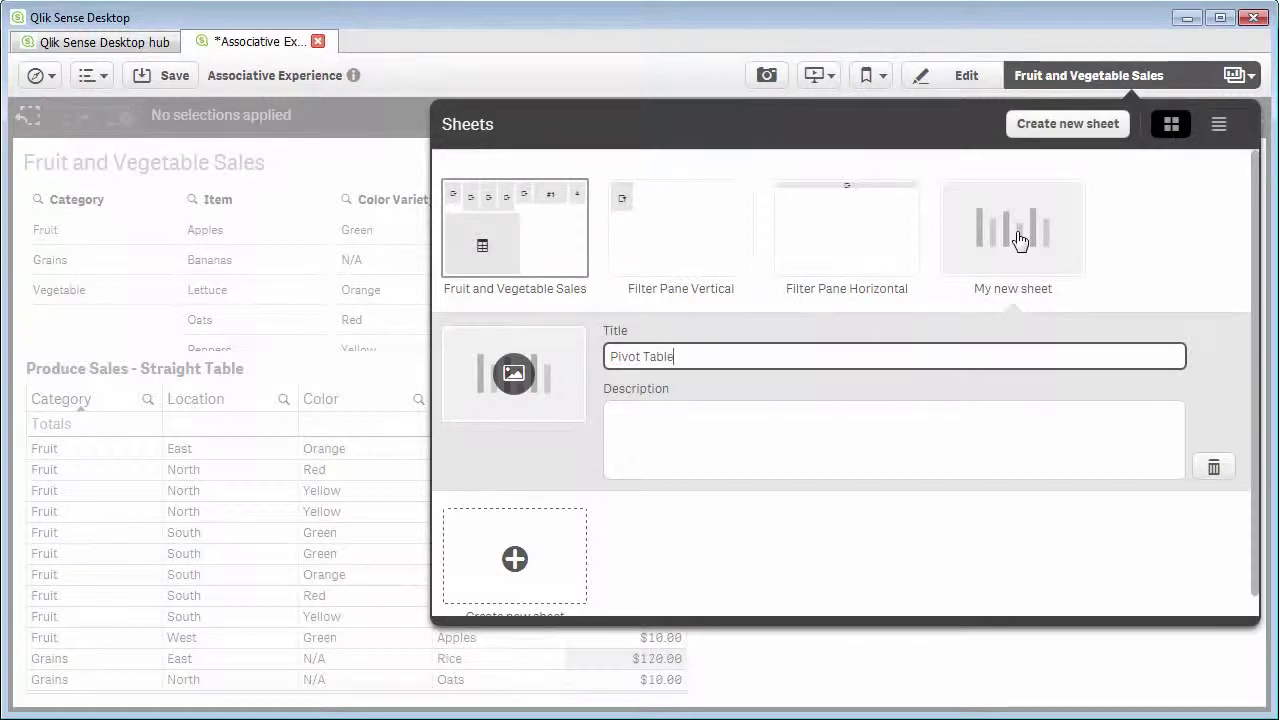
key(Return)
click(1019, 240)
Step: In edit mode, place a pivot table chart onto the empty sheet
click(964, 82)
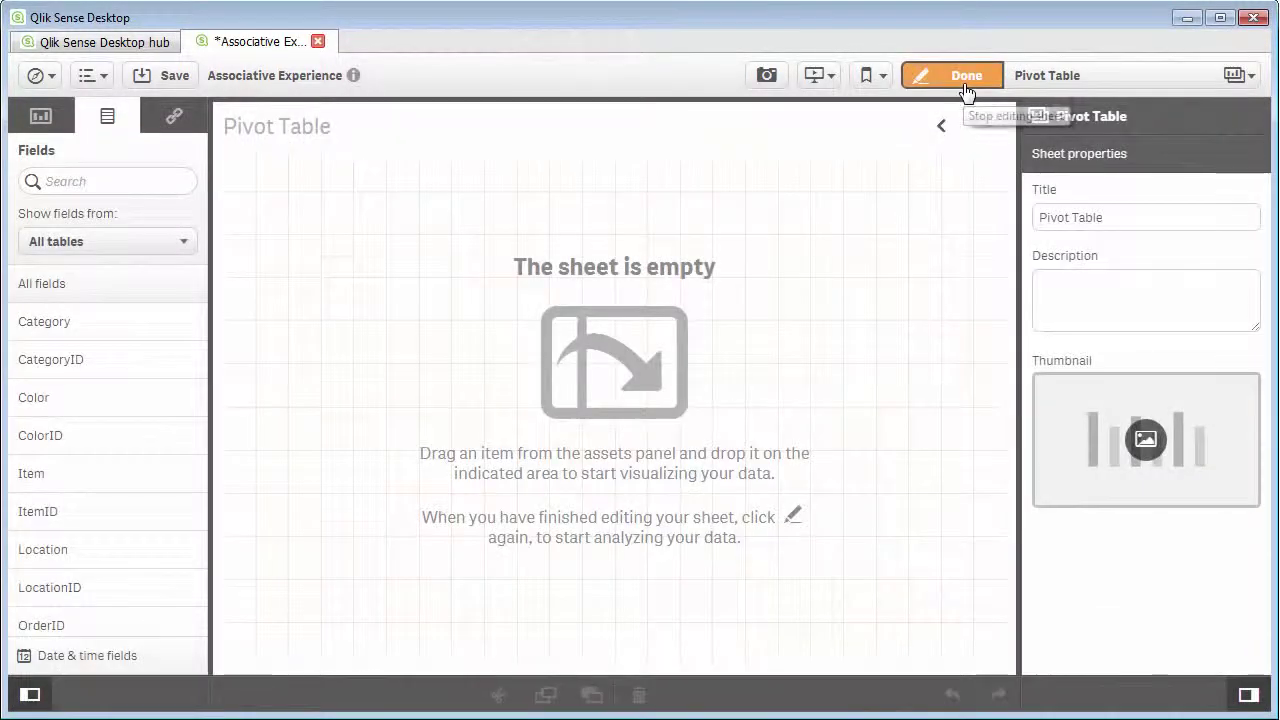
click(42, 116)
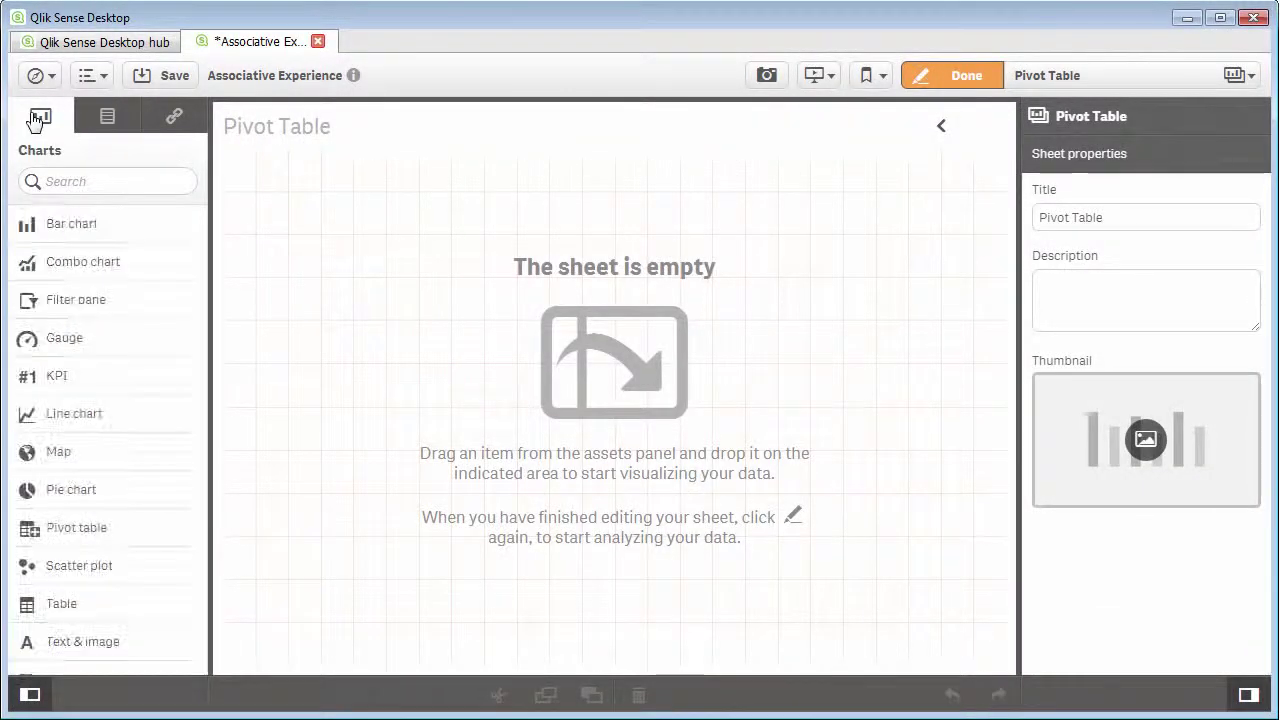
drag(118, 532, 631, 484)
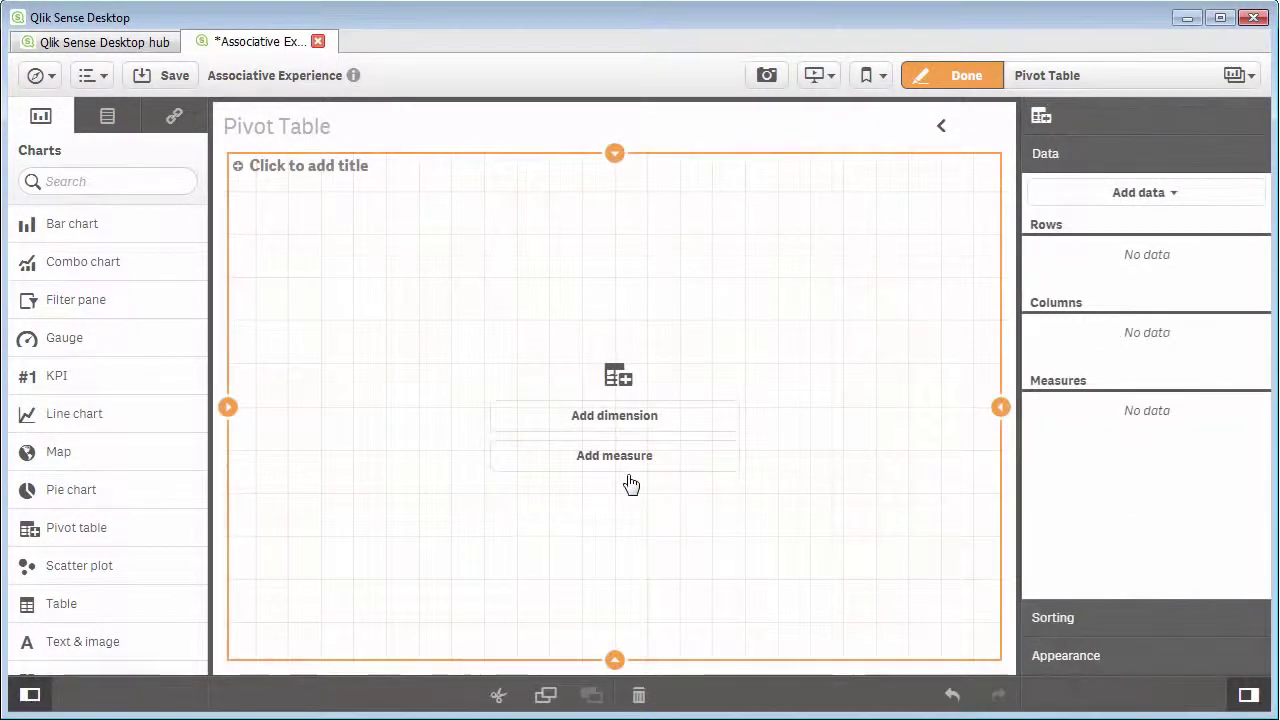
Step: Give the pivot table Category as its dimension and Sum(Sales) as its measure
click(636, 428)
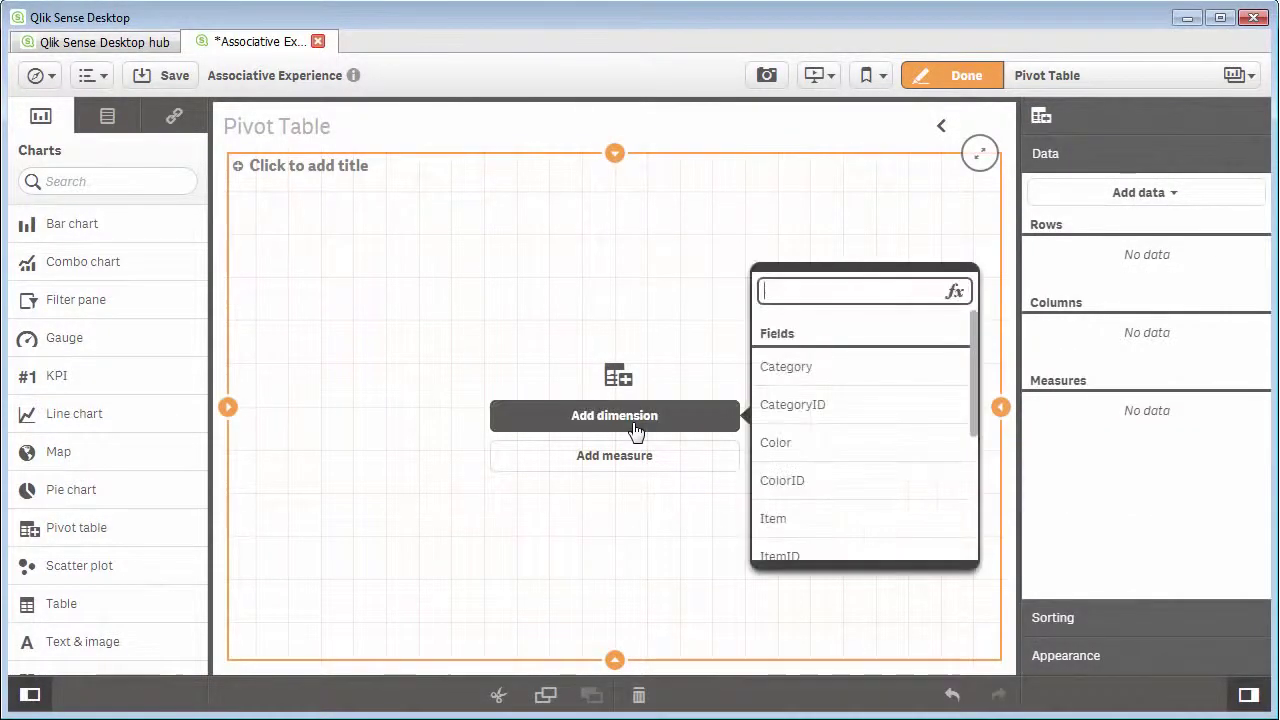
click(770, 372)
click(713, 457)
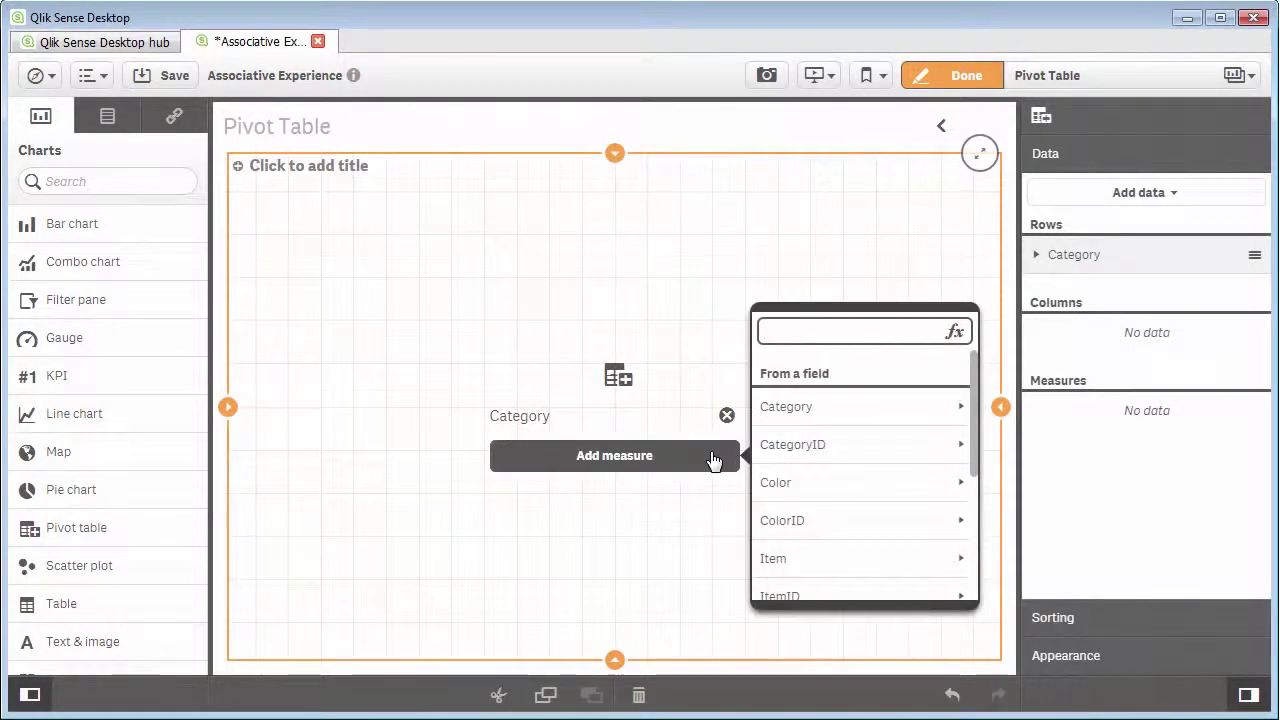
text(Sales)
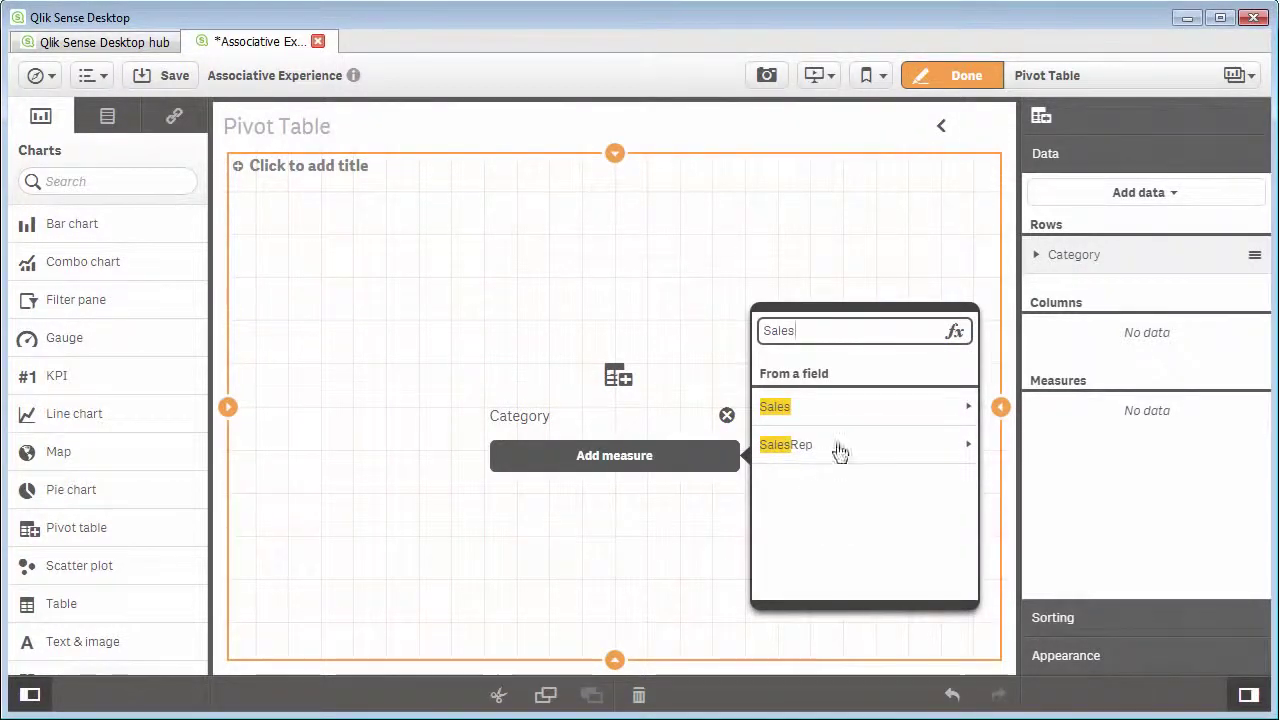
click(868, 418)
click(866, 404)
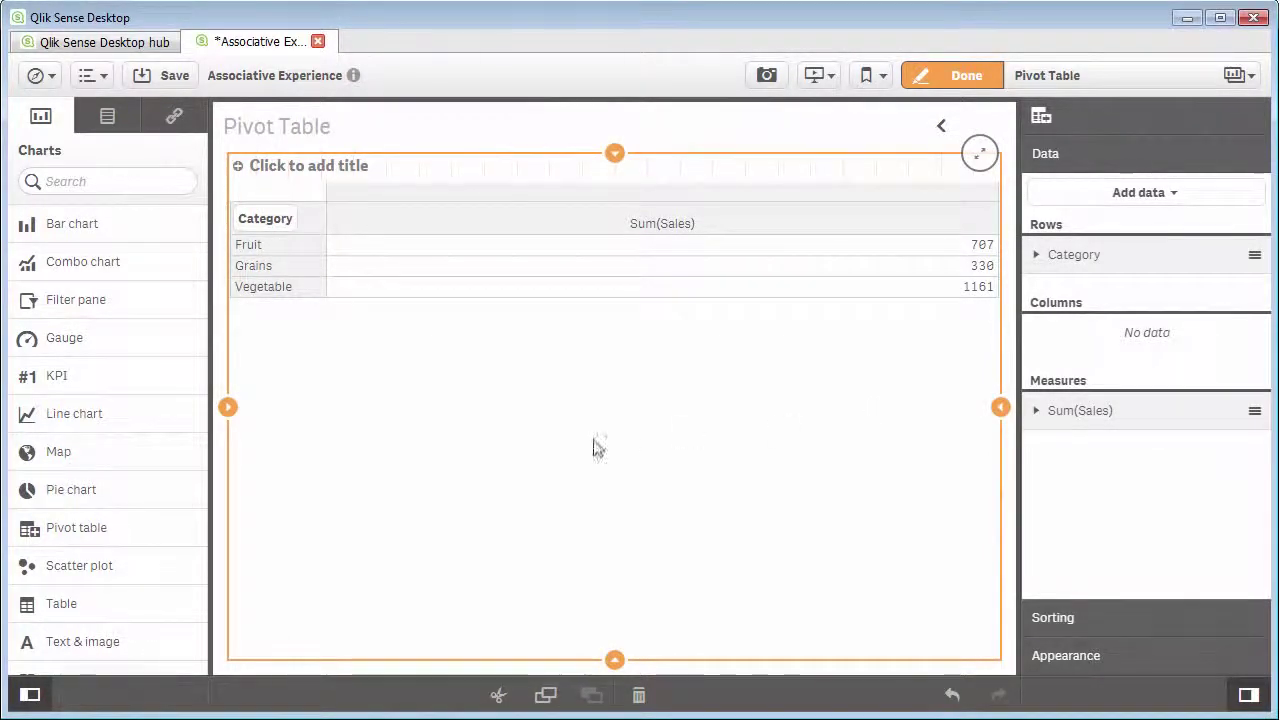
Step: Add Color, Item and Location as row dimensions, then reposition Category before Location in rows
click(105, 116)
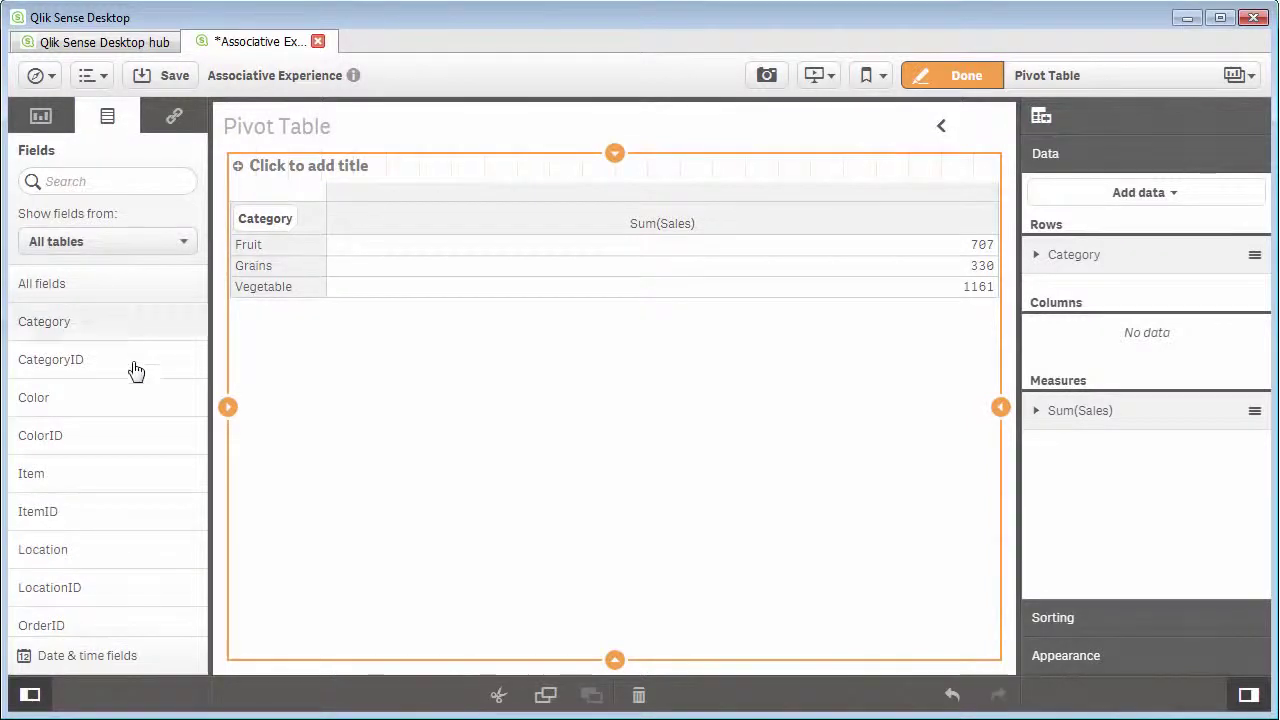
drag(131, 411, 567, 413)
click(578, 350)
drag(160, 478, 608, 466)
click(594, 366)
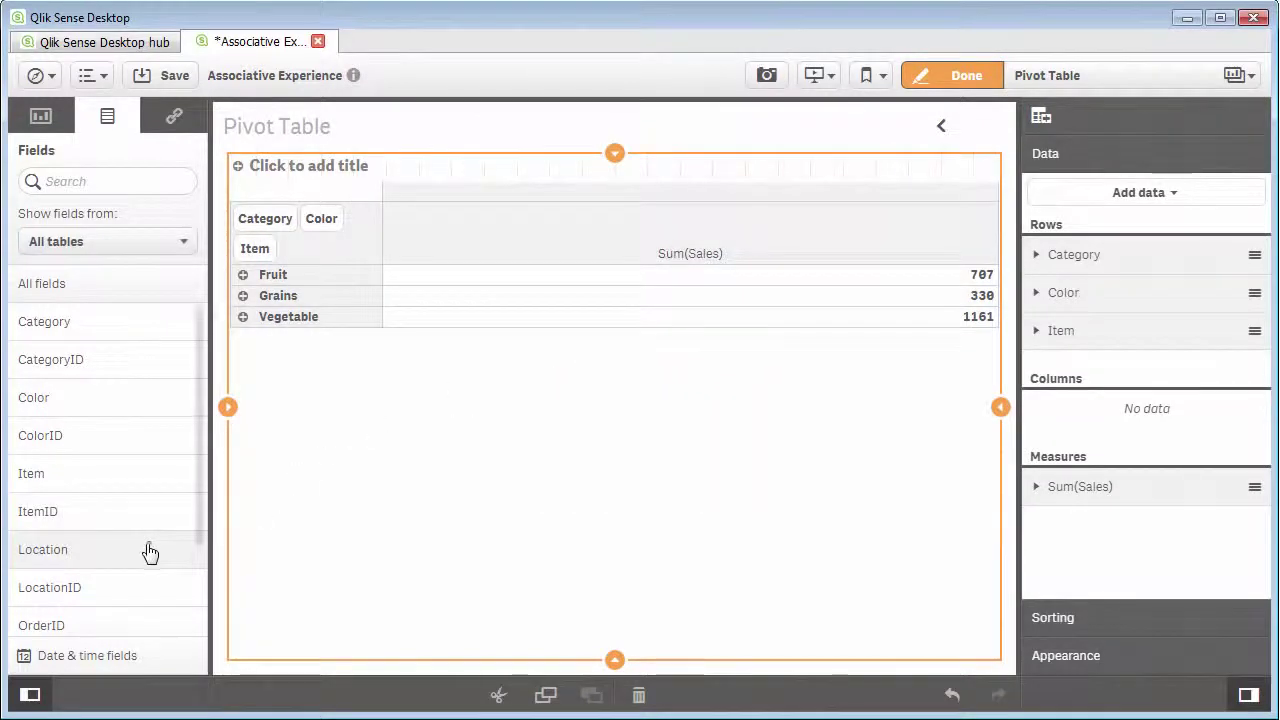
drag(148, 553, 623, 414)
click(604, 356)
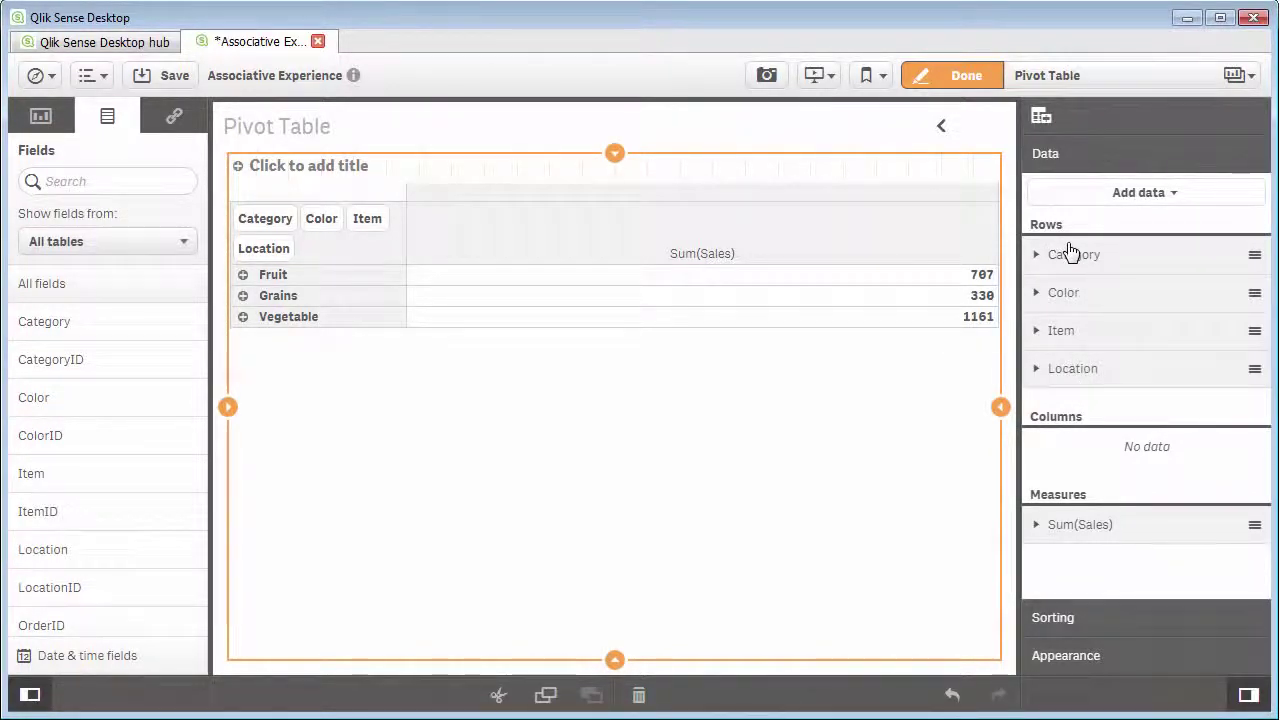
drag(1072, 257, 1101, 437)
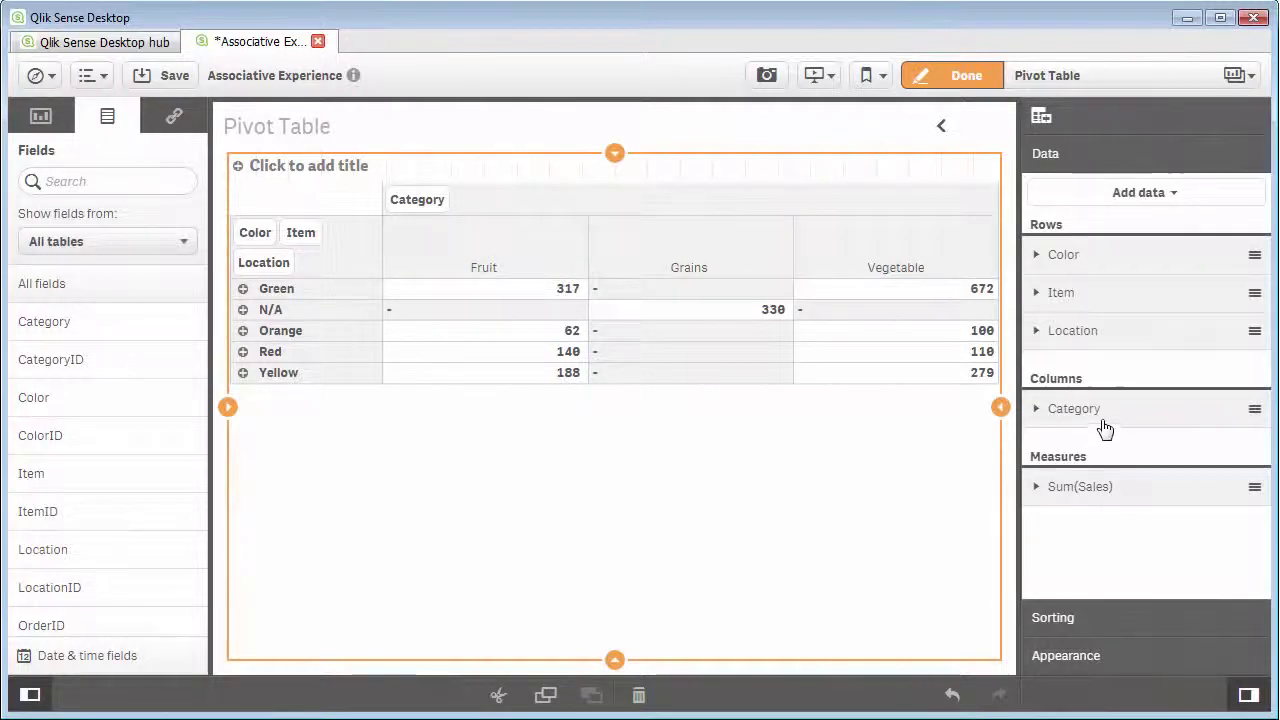
drag(1104, 428, 1118, 341)
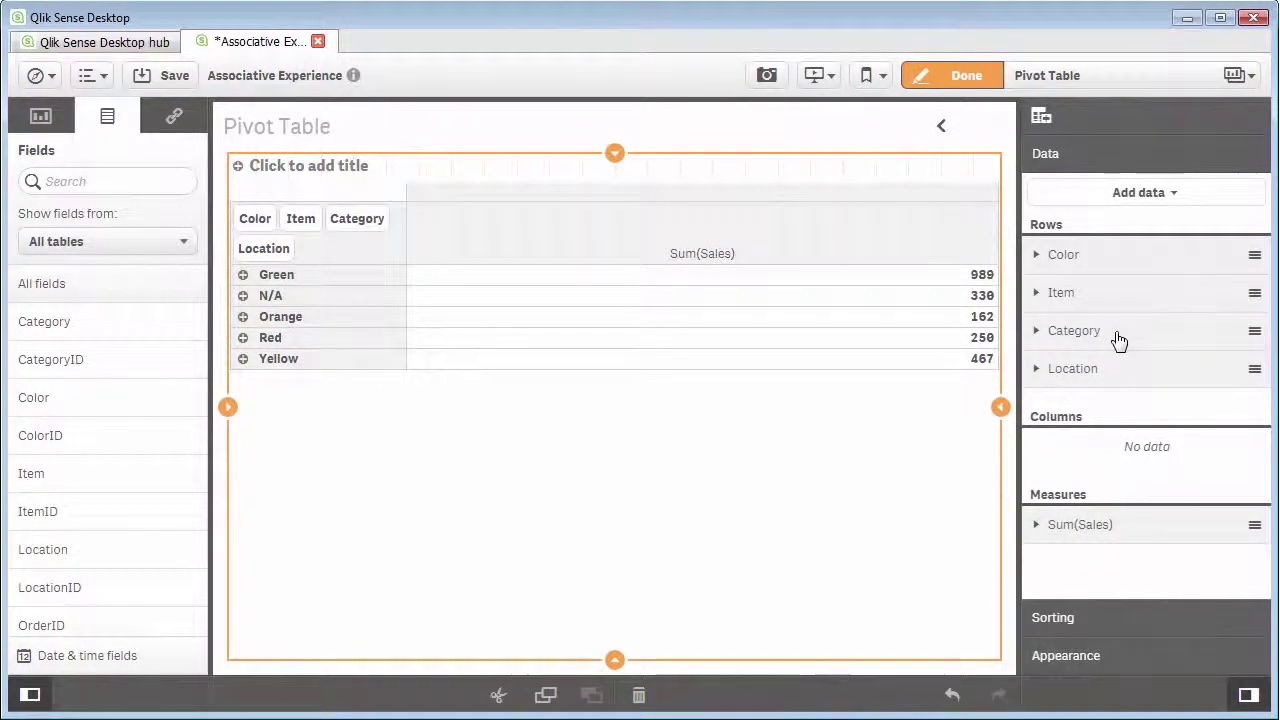
click(968, 76)
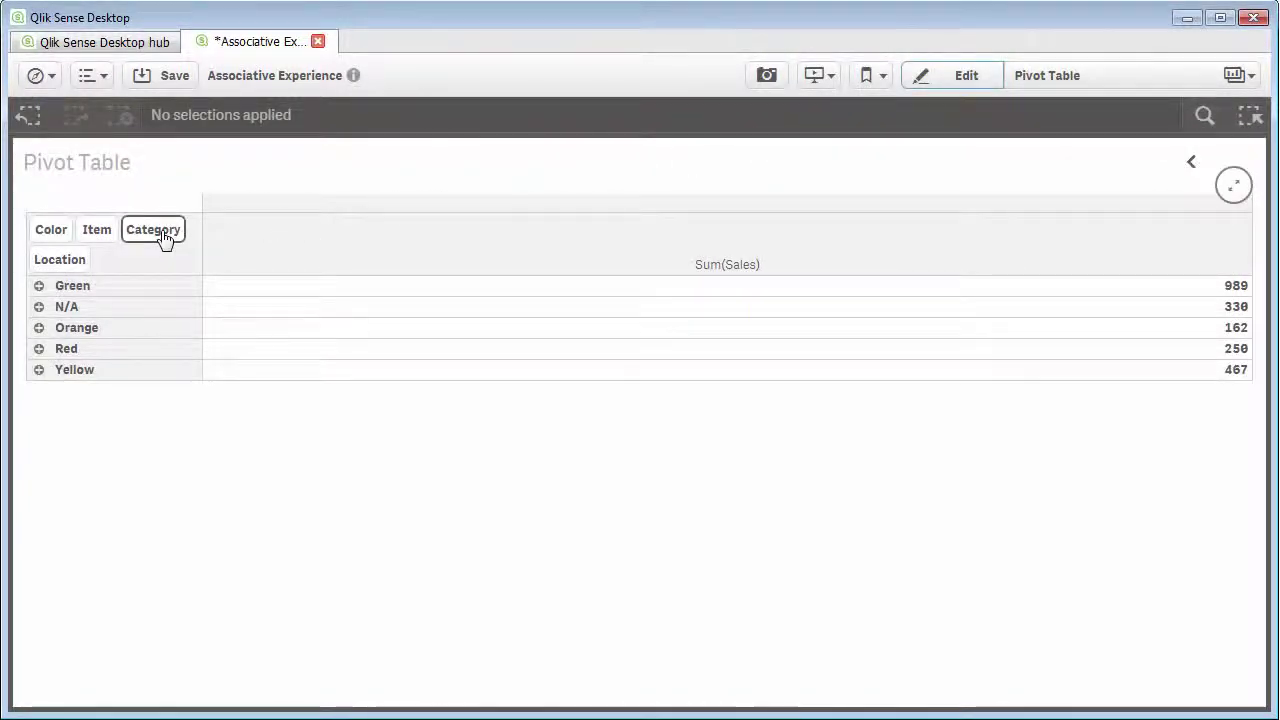
mouse_move(163, 238)
mouse_down()
mouse_move(278, 216)
mouse_move(166, 243)
mouse_move(134, 274)
mouse_up()
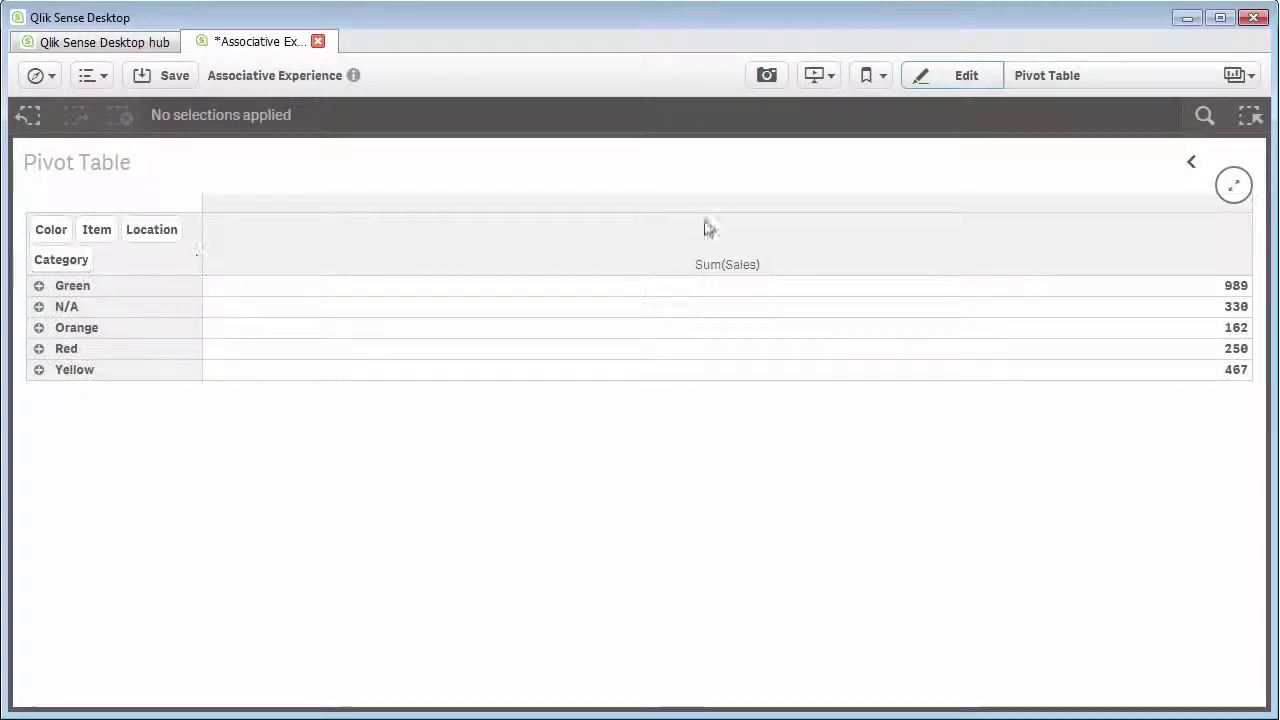
click(935, 84)
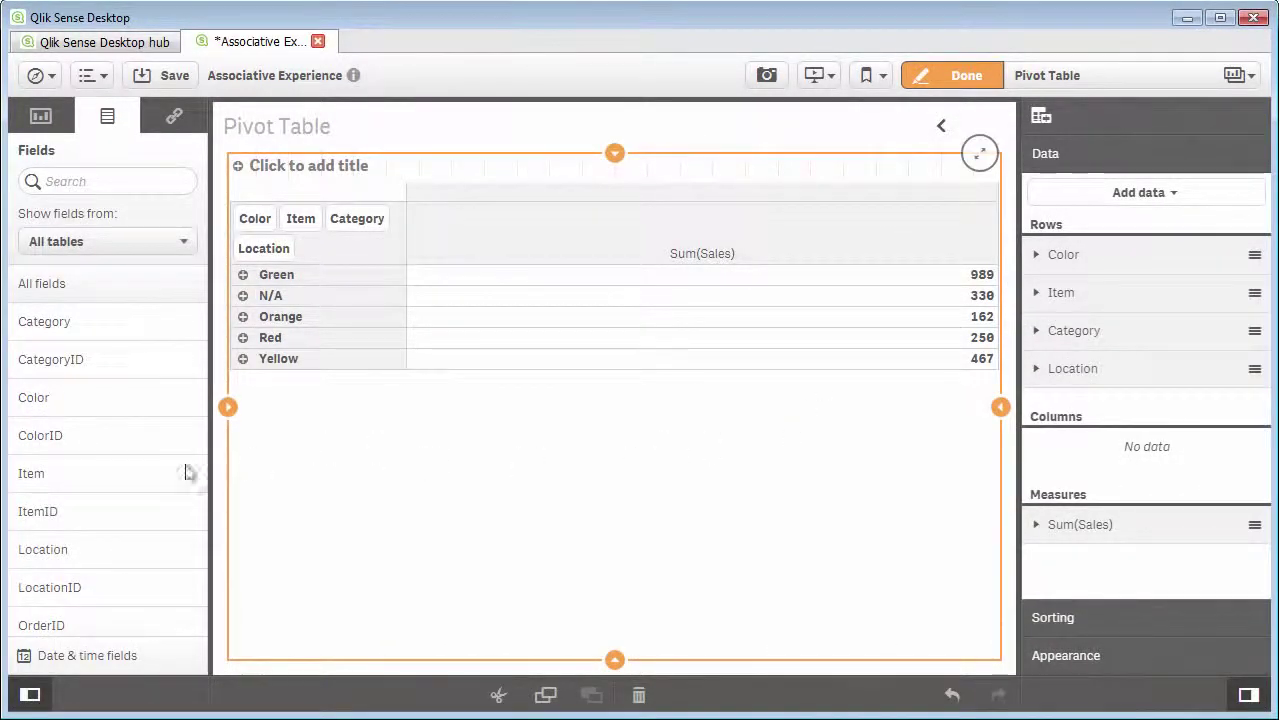
Step: Add Sum(Quantity) as a second measure labelled 'Quantity'
scroll(138, 510, down, 2)
drag(129, 537, 569, 449)
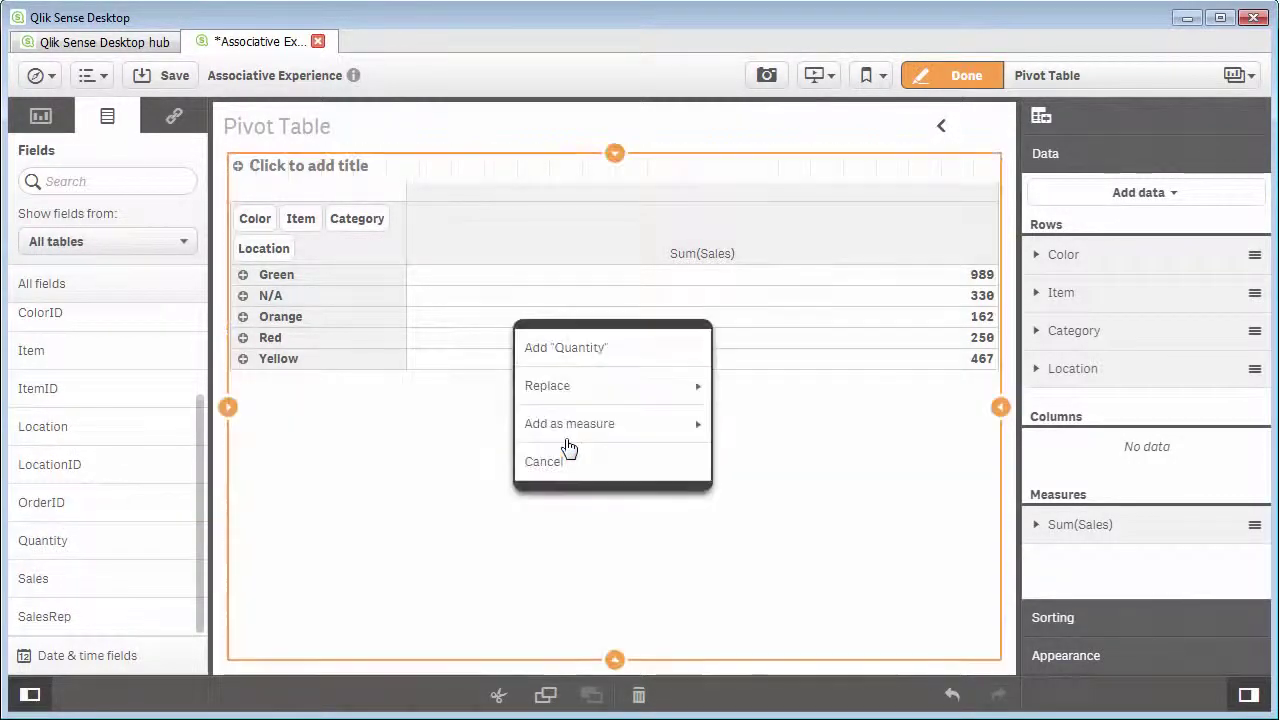
click(660, 430)
click(652, 400)
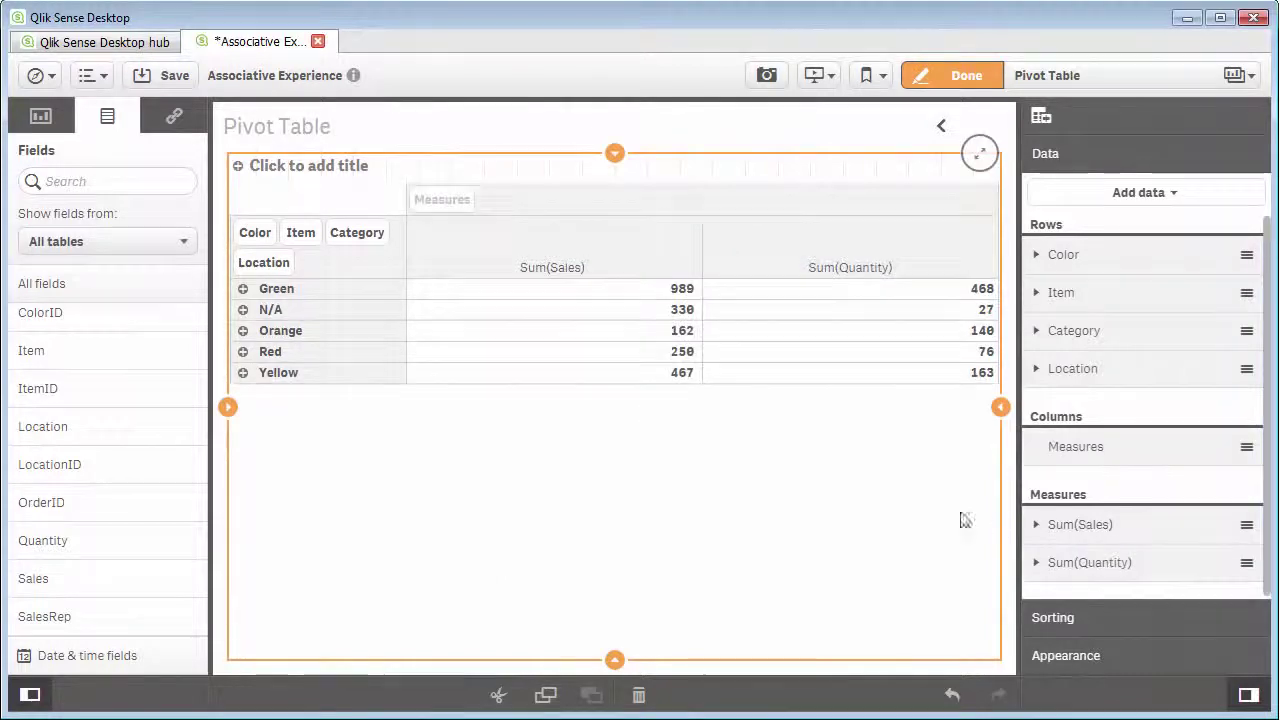
click(1070, 566)
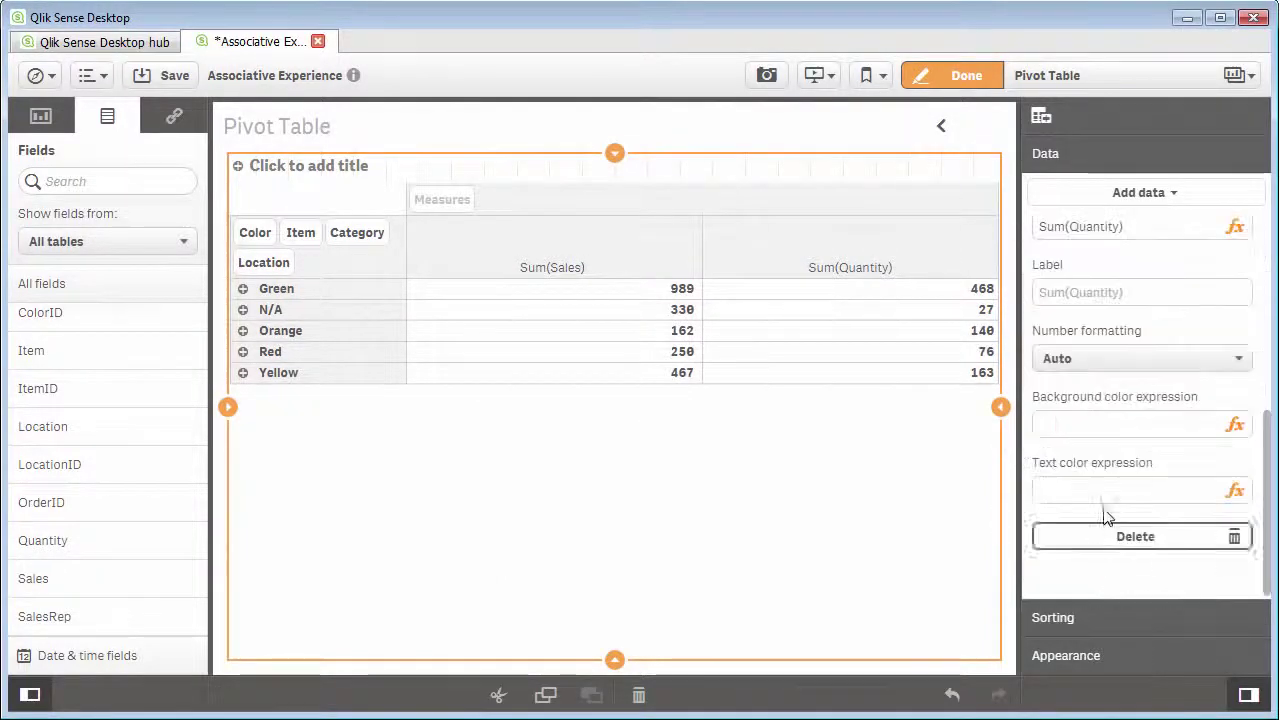
click(1141, 293)
text(Quantity)
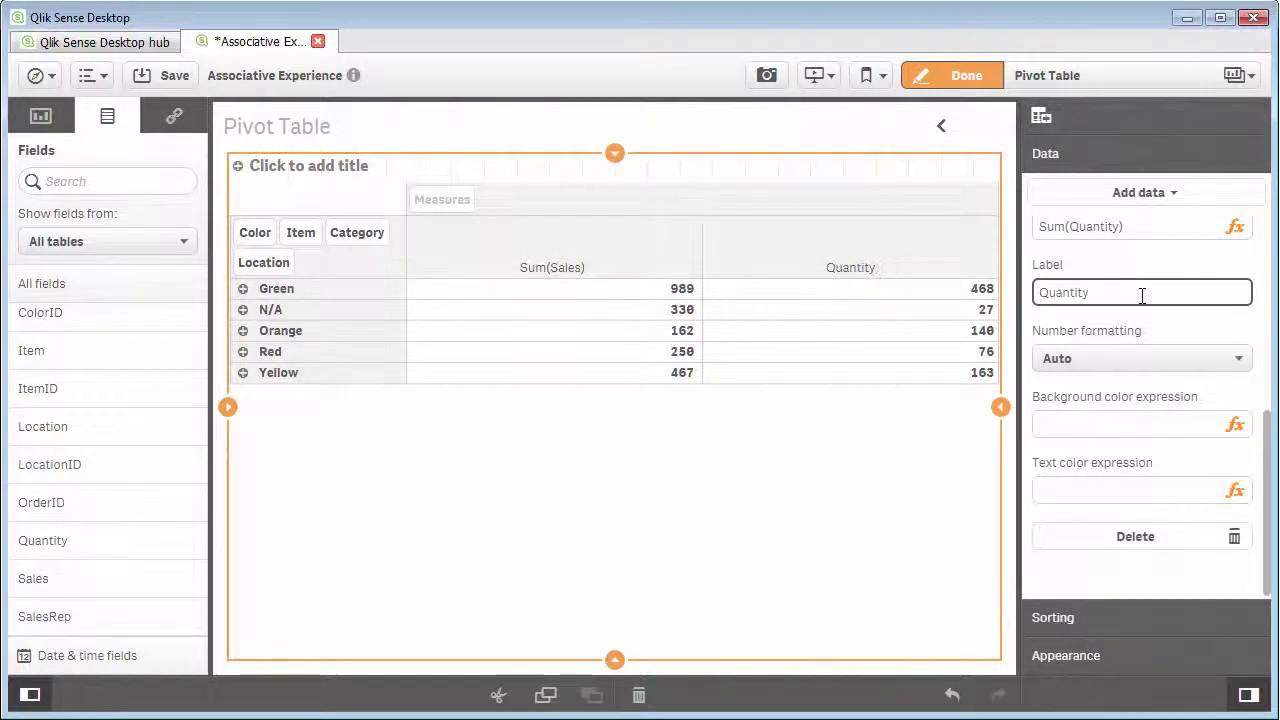
key(Return)
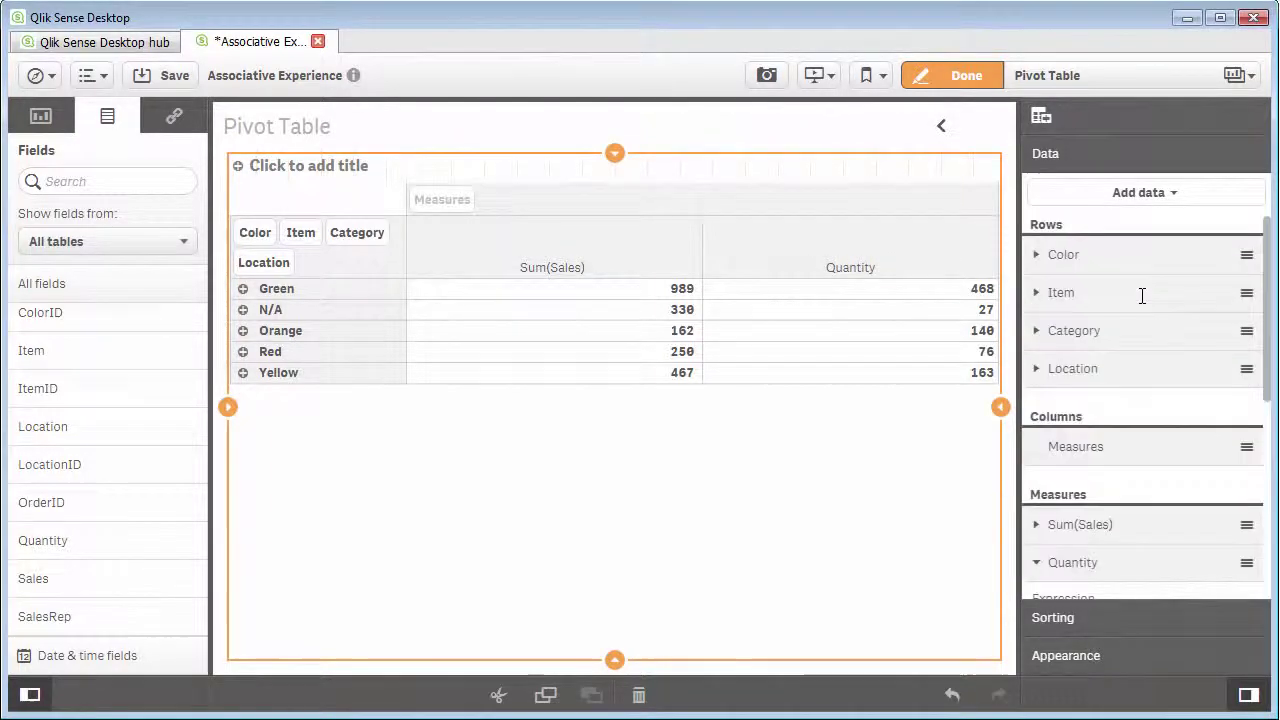
Step: Label the Sum(Sales) measure 'Sales' and set its number formatting to Money
click(1074, 527)
click(1120, 454)
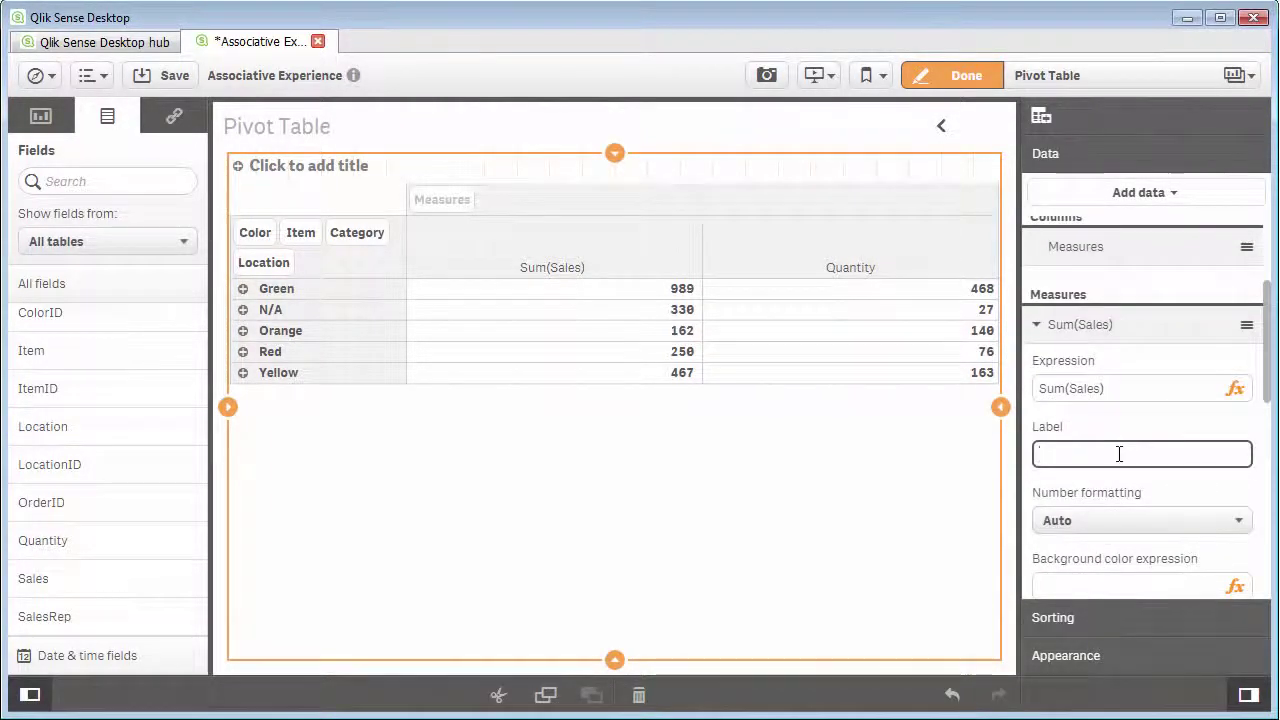
text(Sales)
click(1114, 520)
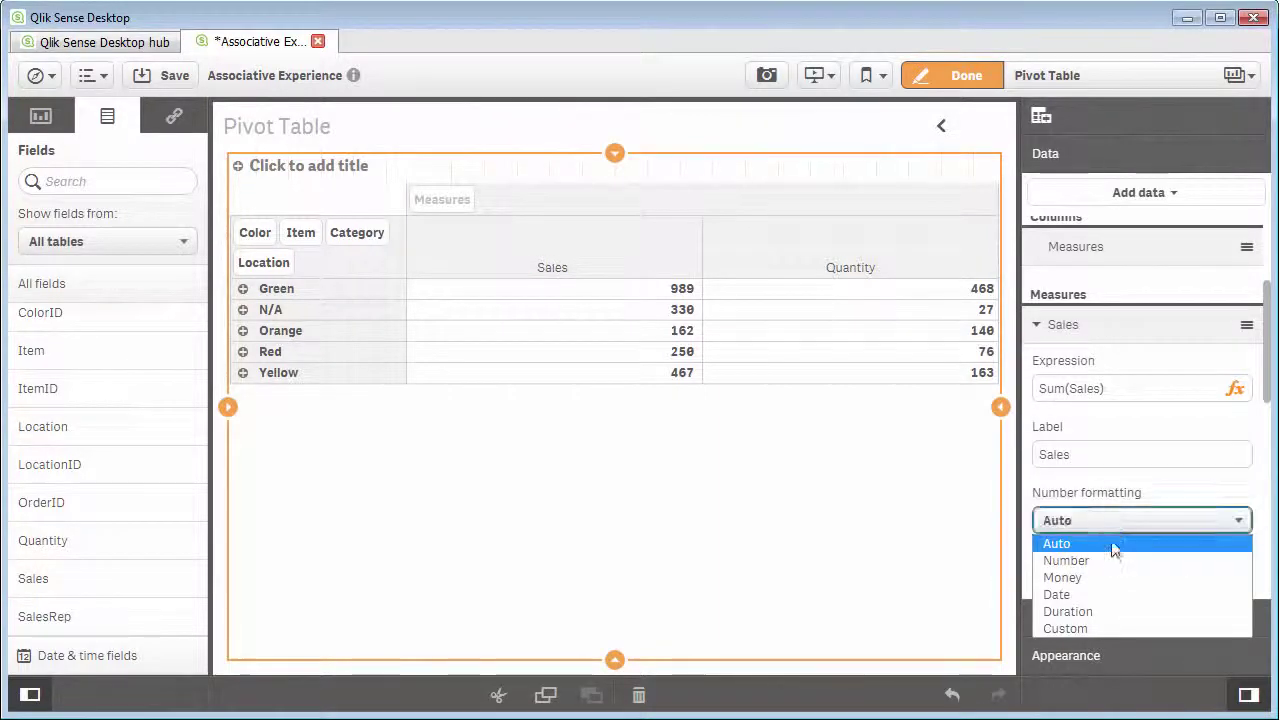
click(1108, 576)
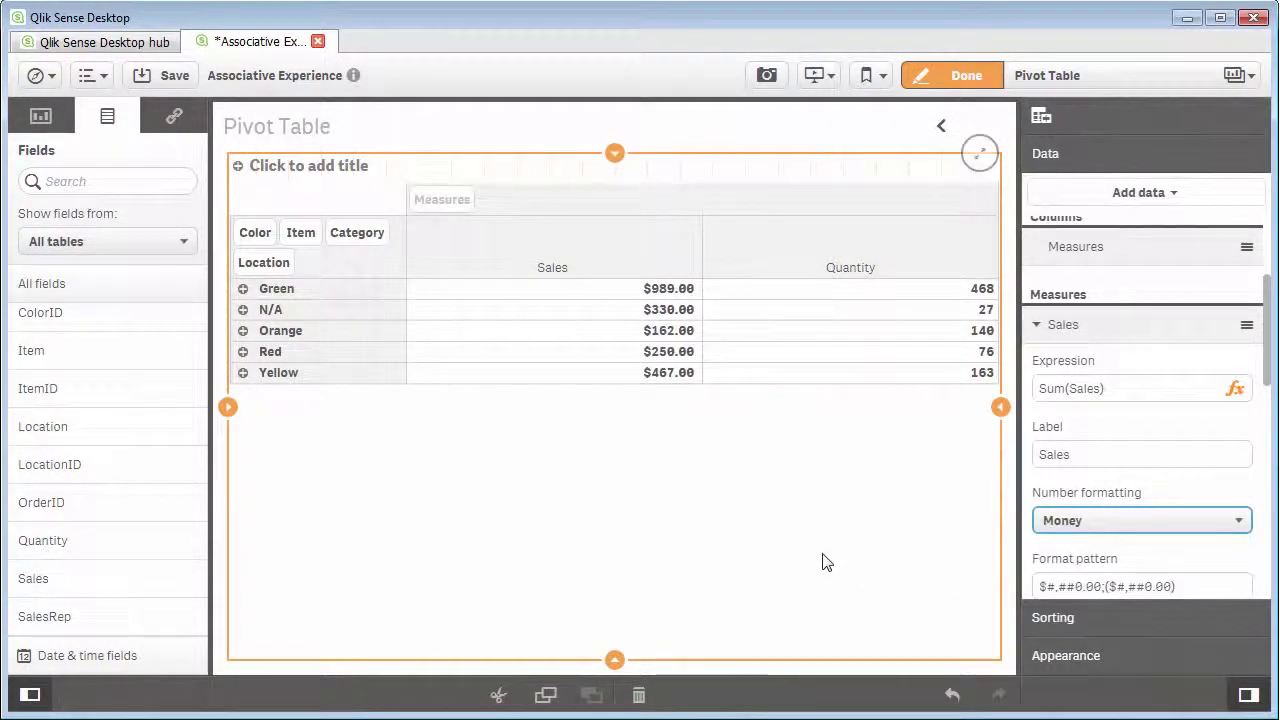
click(1052, 335)
Step: Put Quantity before Sales and reorder rows to Location, Category, Item, Color
click(1058, 368)
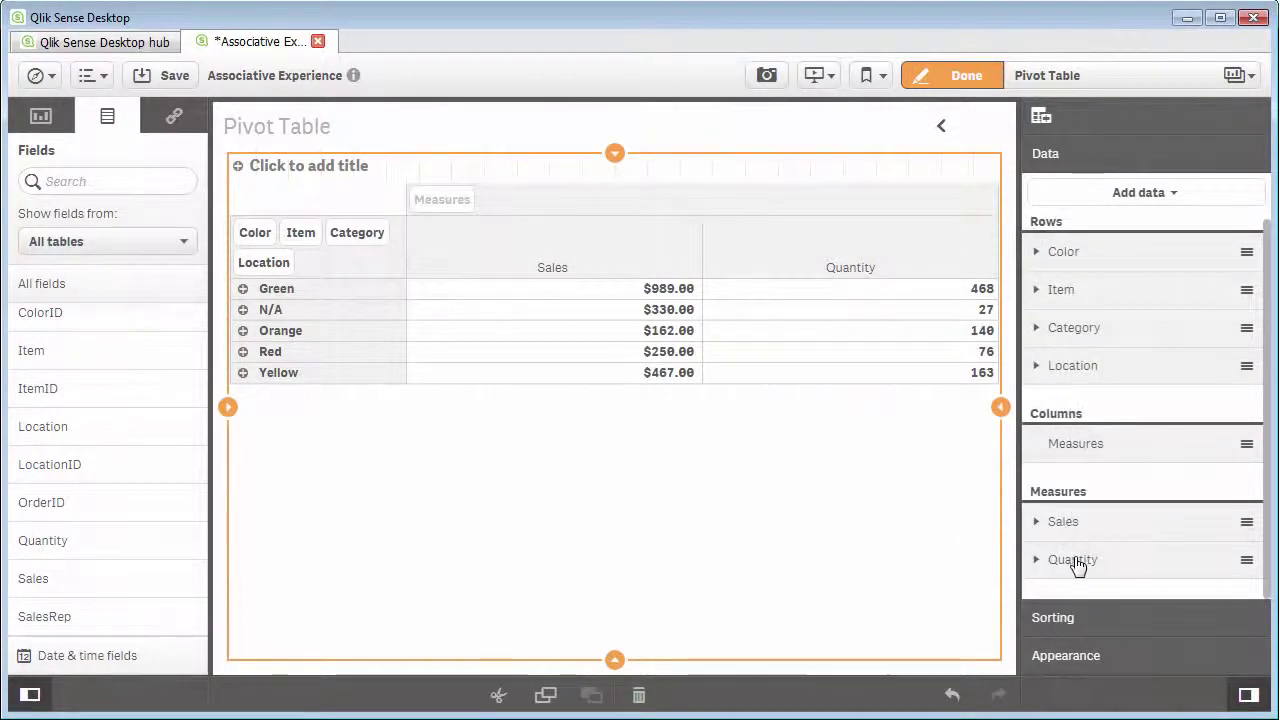
drag(1077, 562, 1082, 527)
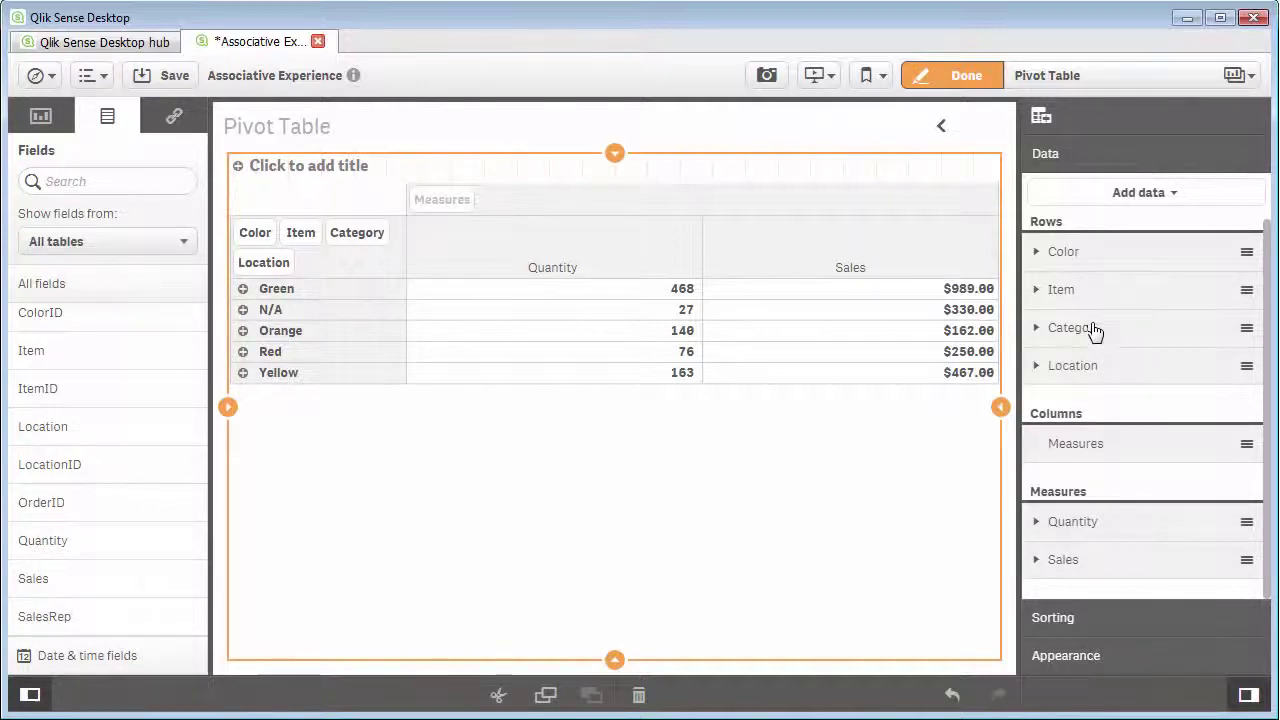
drag(1092, 375, 1099, 254)
drag(1096, 369, 1097, 290)
drag(1080, 371, 1084, 330)
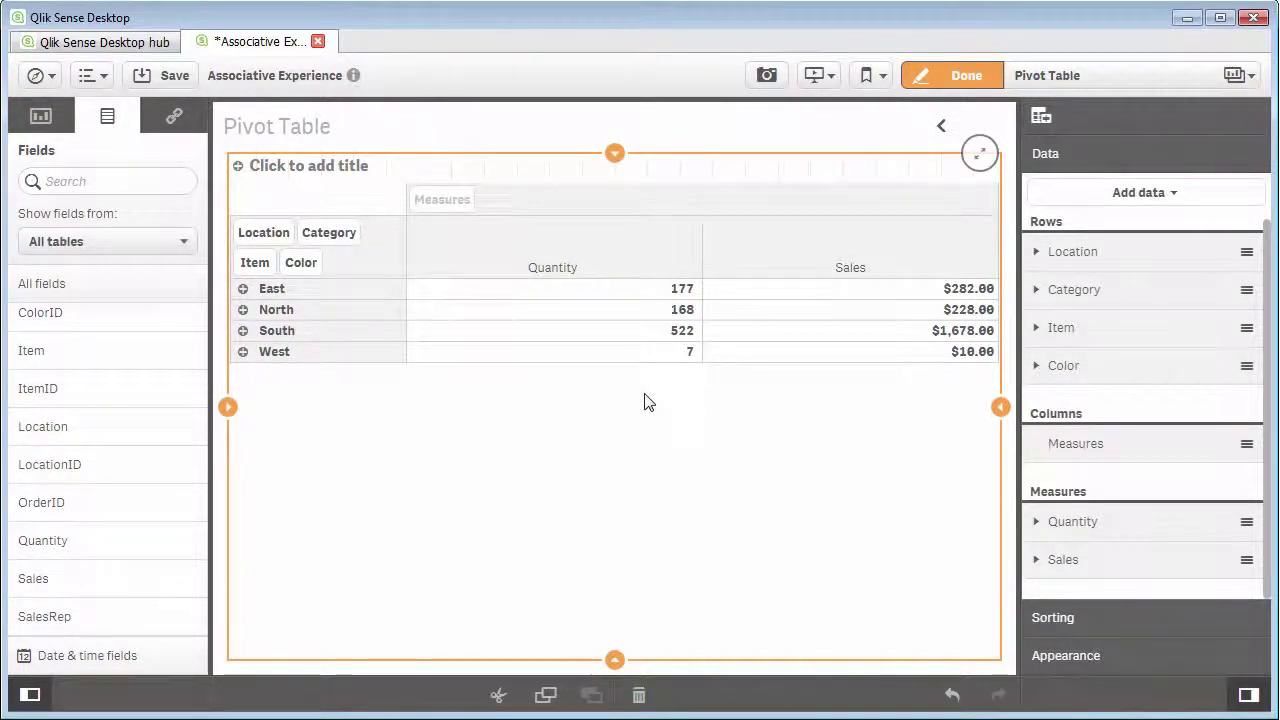
Step: In Appearance > Presentation, turn on Fully expanded and turn off Indent rows
click(1063, 662)
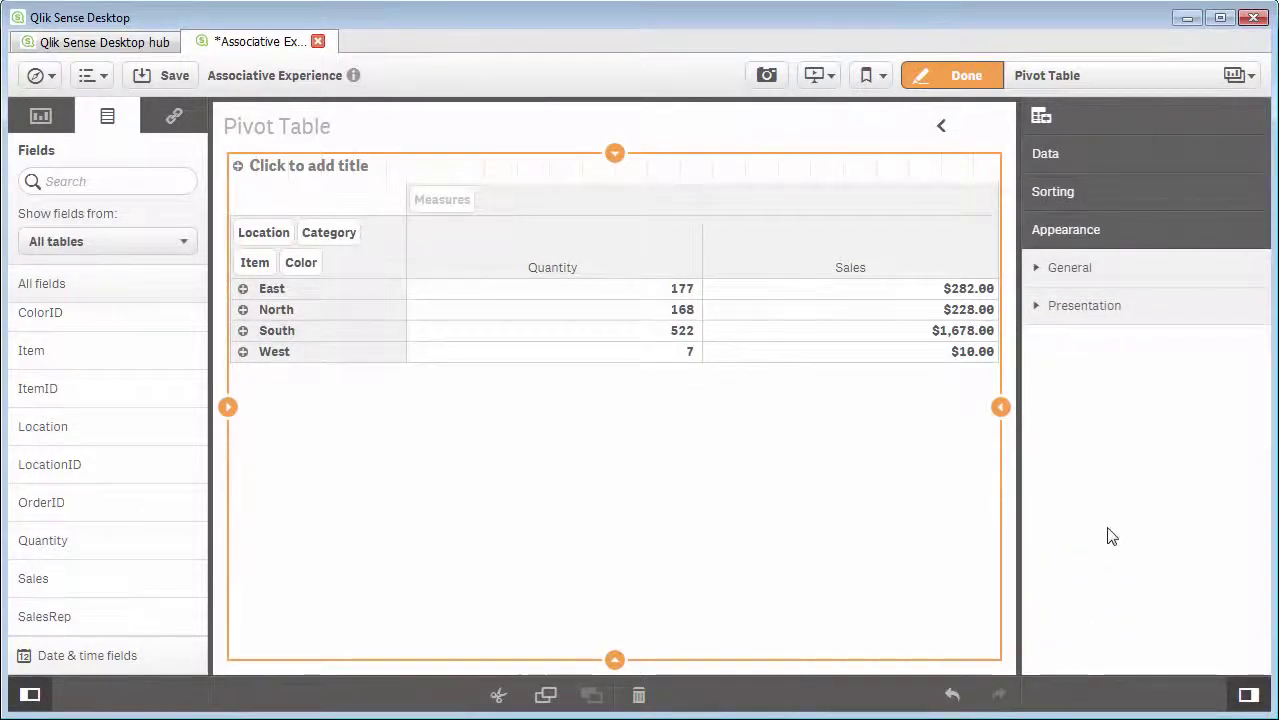
click(1071, 311)
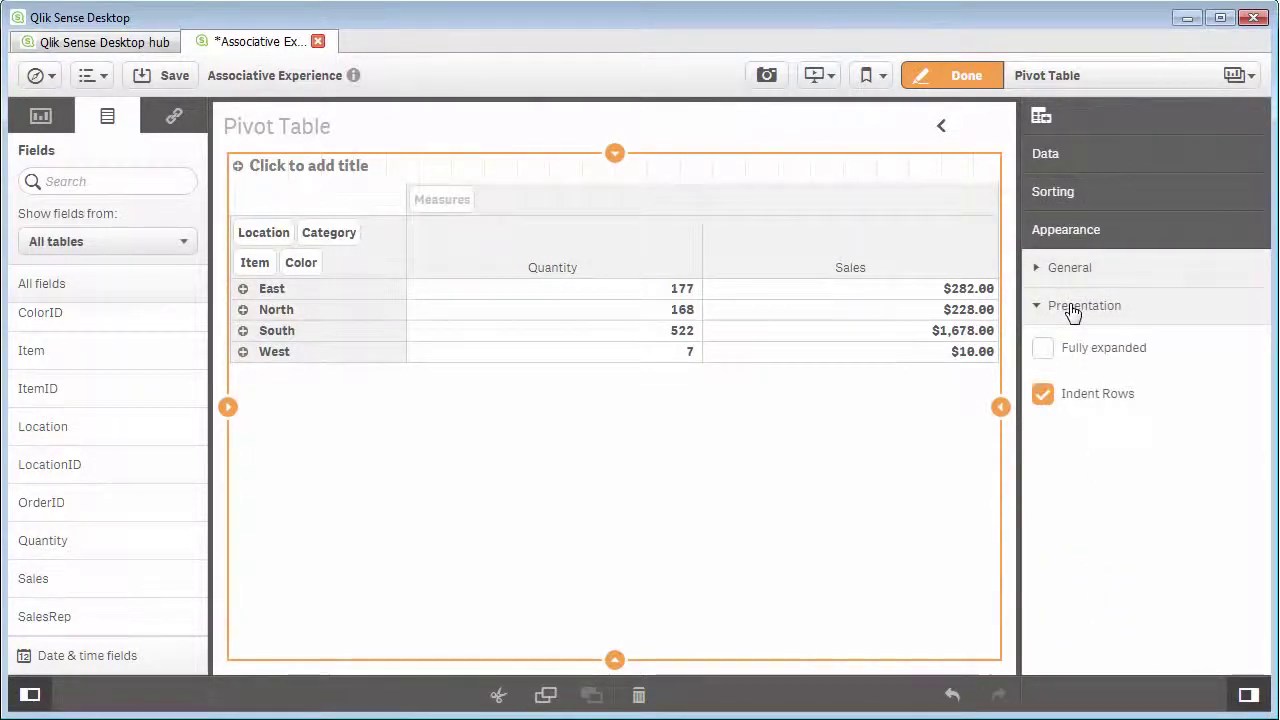
click(1043, 352)
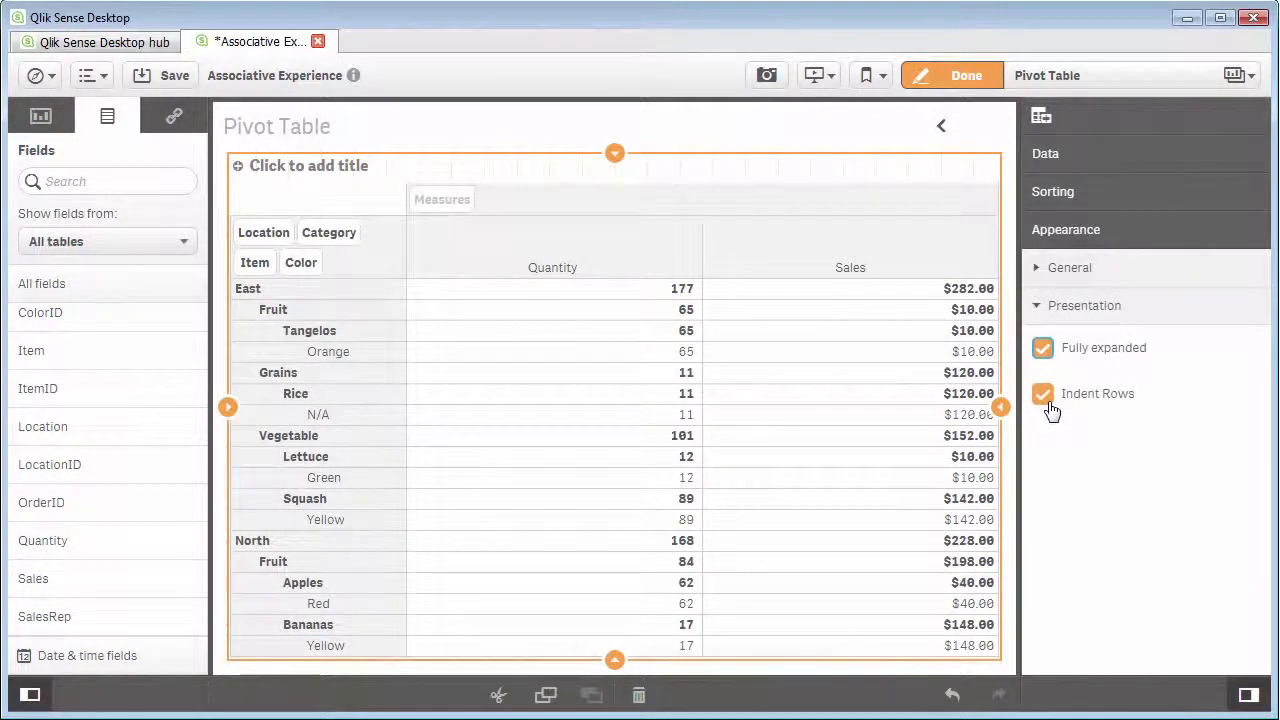
click(1050, 403)
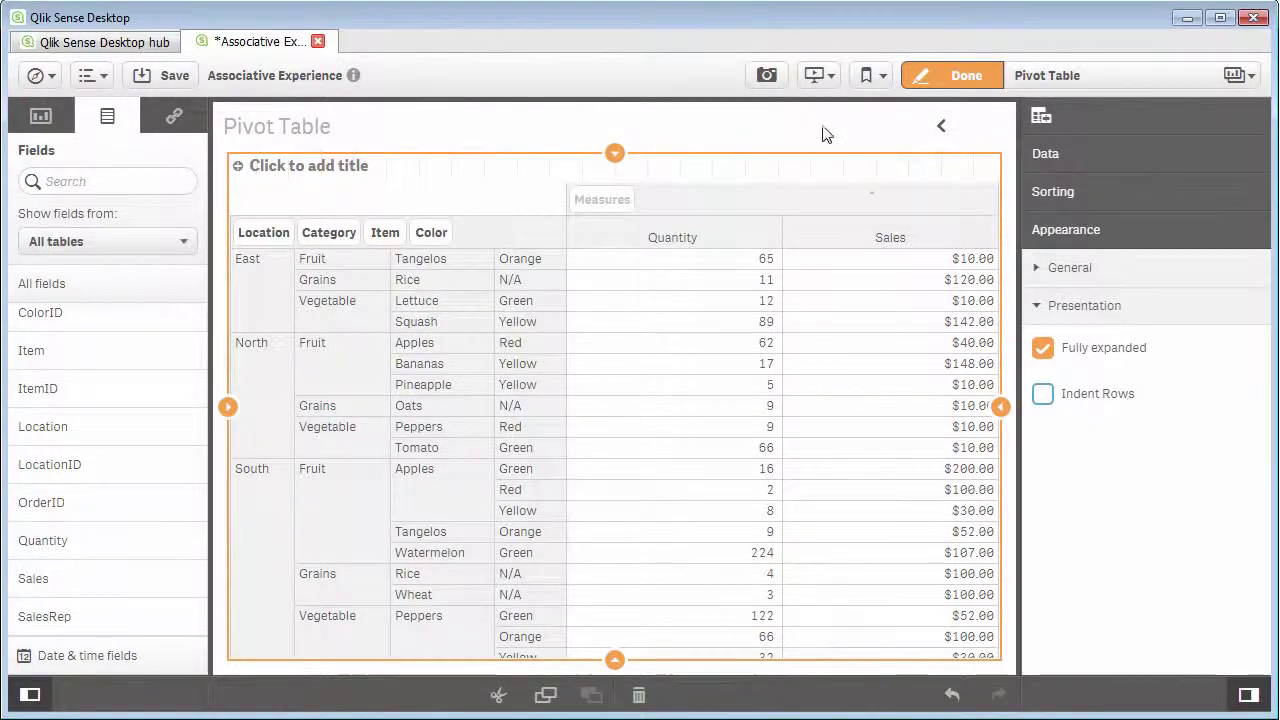
Step: Capture one snapshot of the fully expanded pivot table, then exit snapshot mode
click(766, 76)
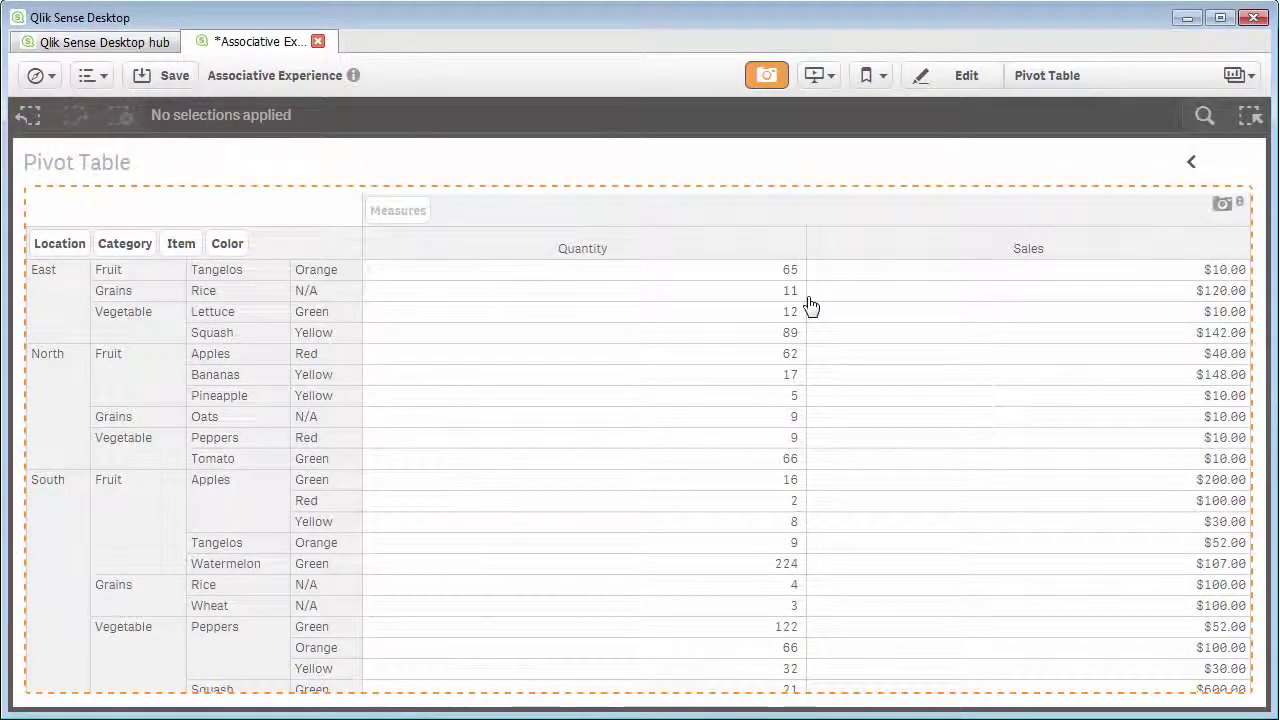
click(808, 305)
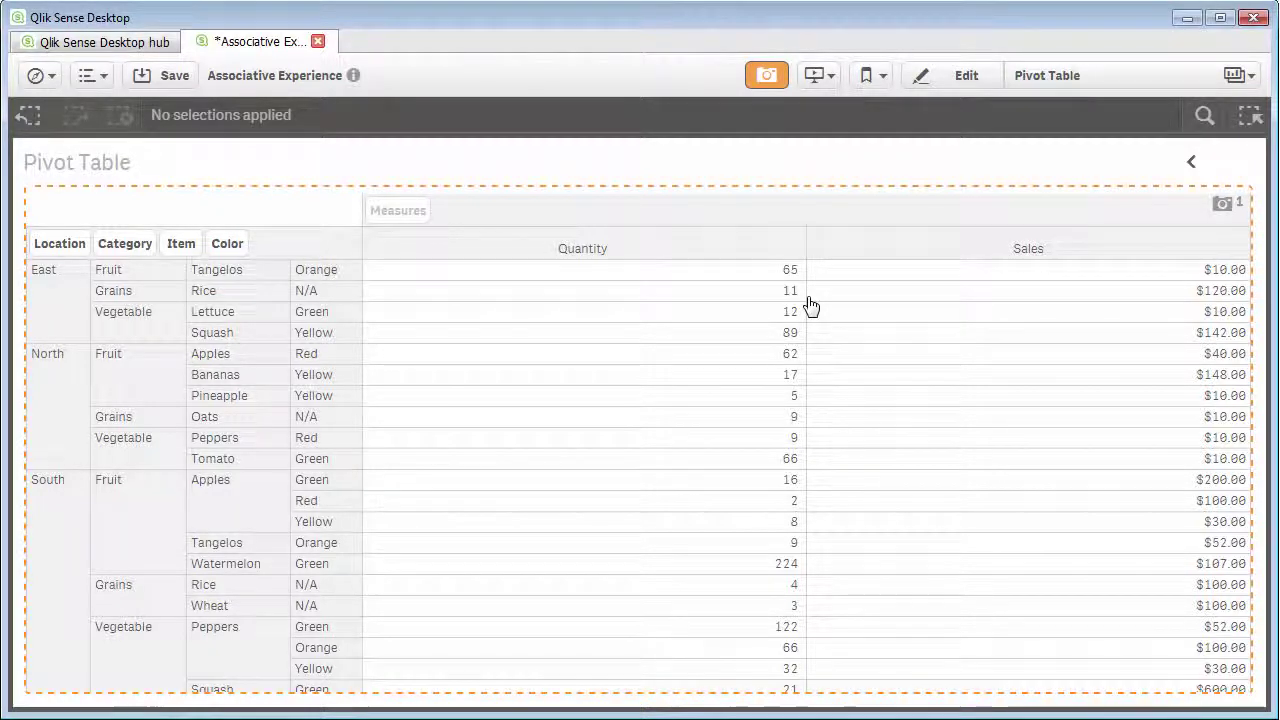
click(766, 75)
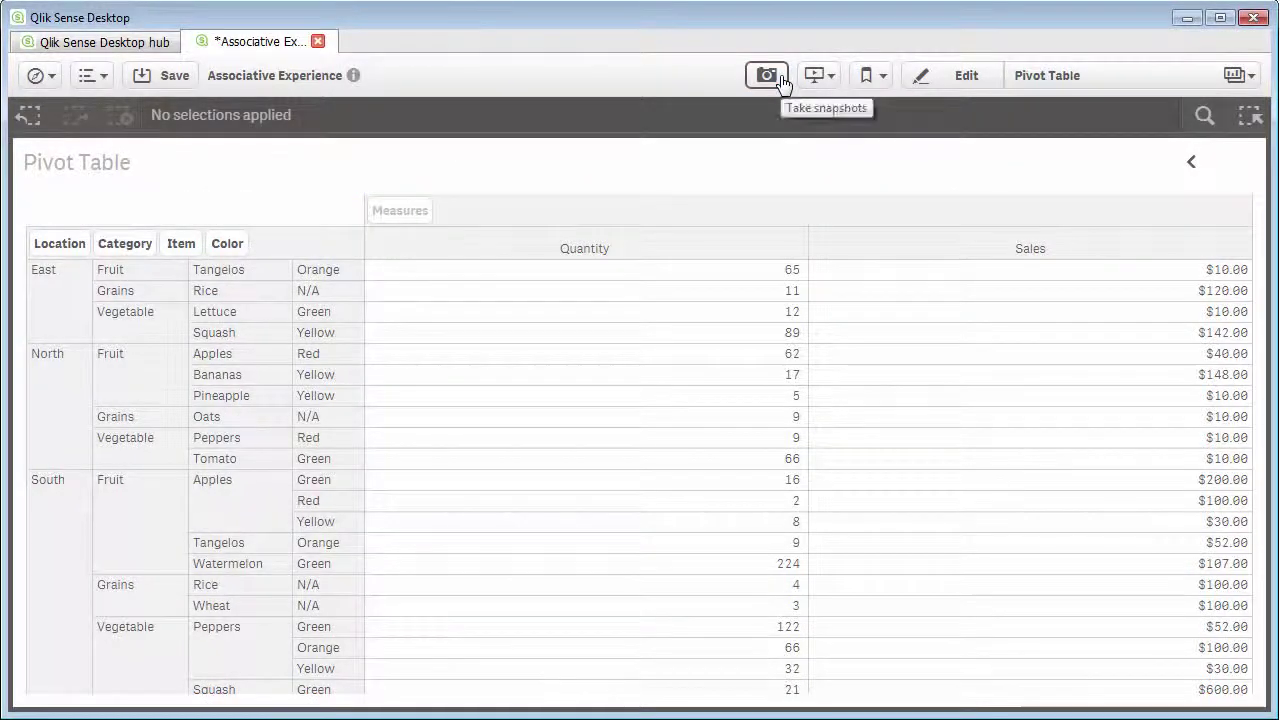
Step: Back in edit mode, turn off Fully expanded, turn Indent rows back on, and deselect the table
click(940, 86)
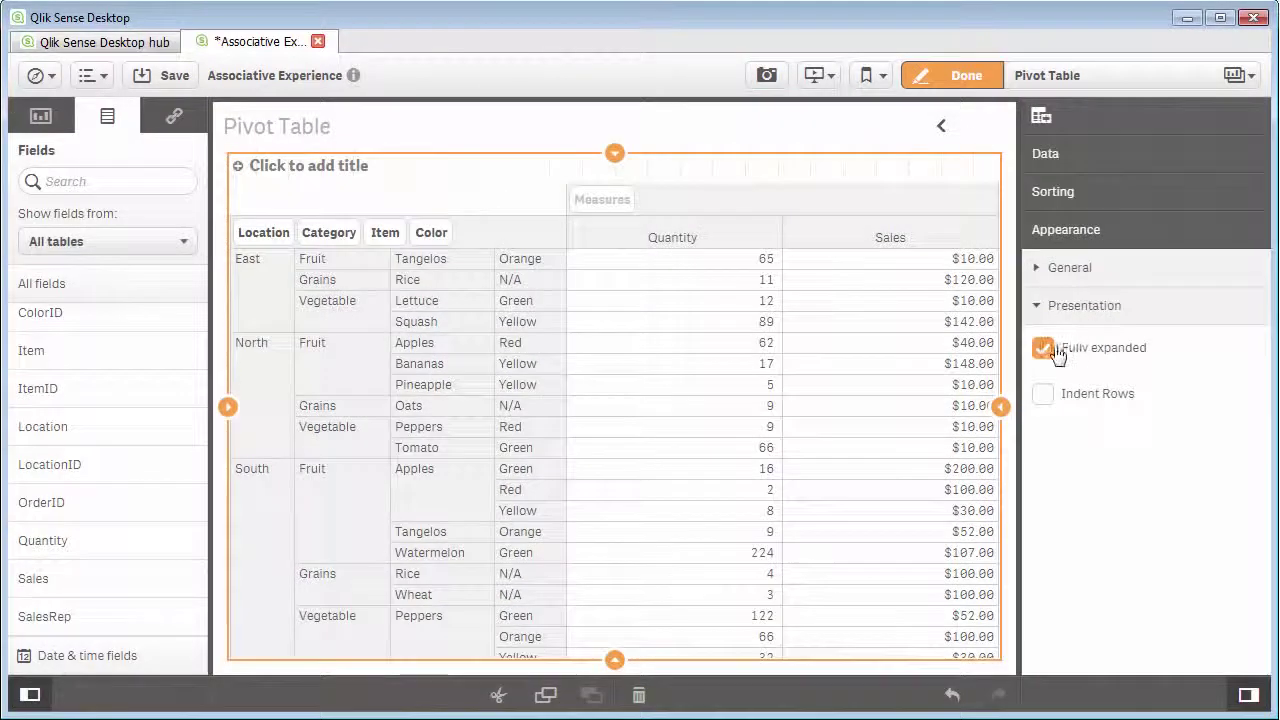
click(1045, 350)
click(1043, 393)
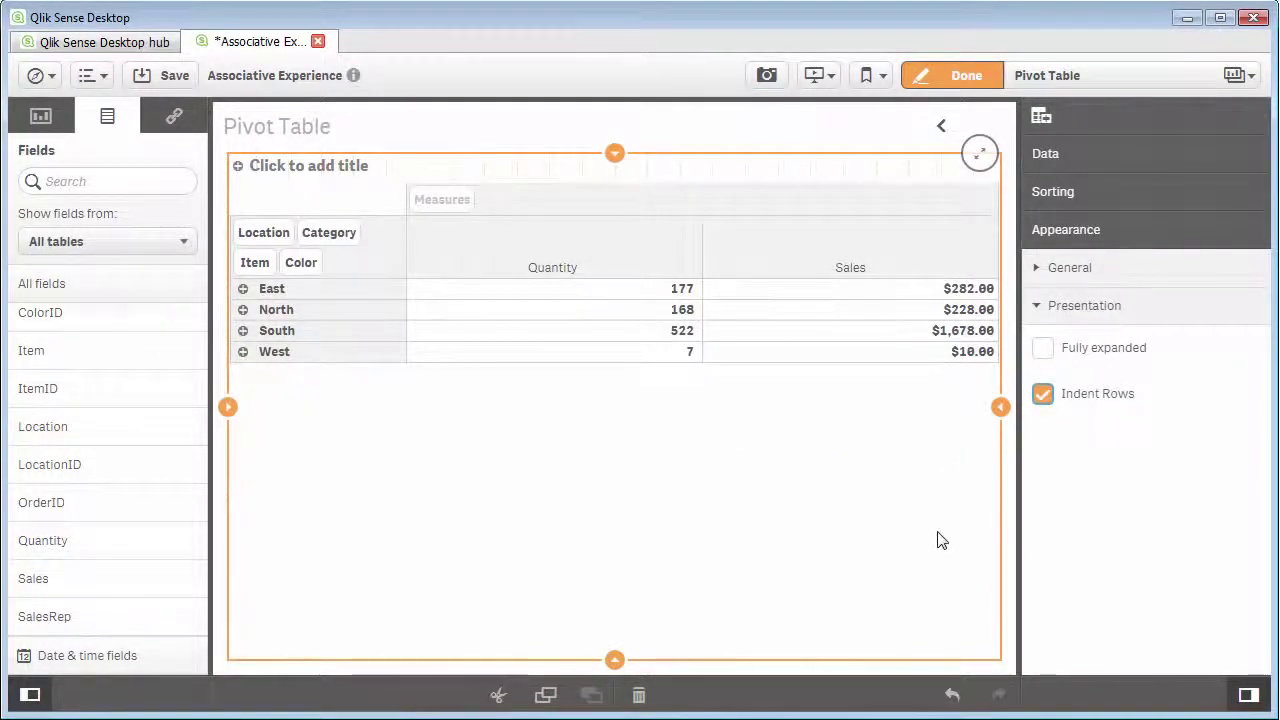
key(Escape)
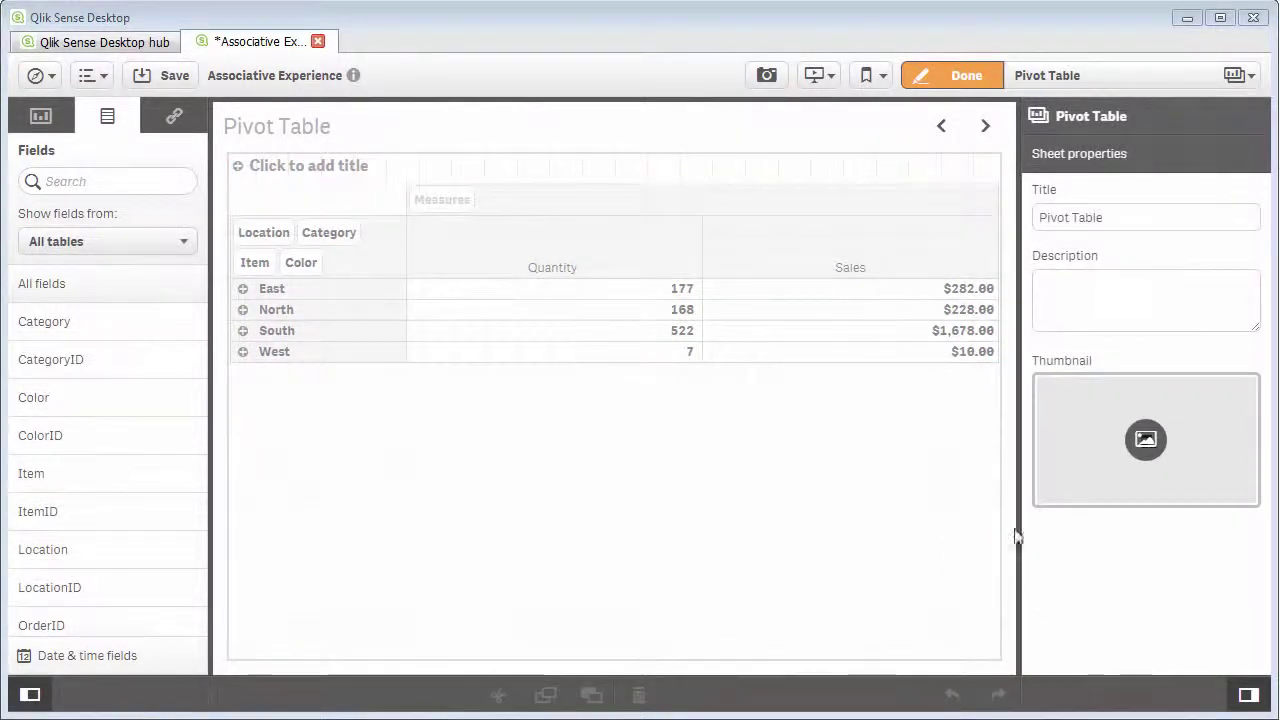
Step: Finish editing, view the Fruit and Vegetable Sales sheet, then return to the Pivot Table sheet
click(948, 80)
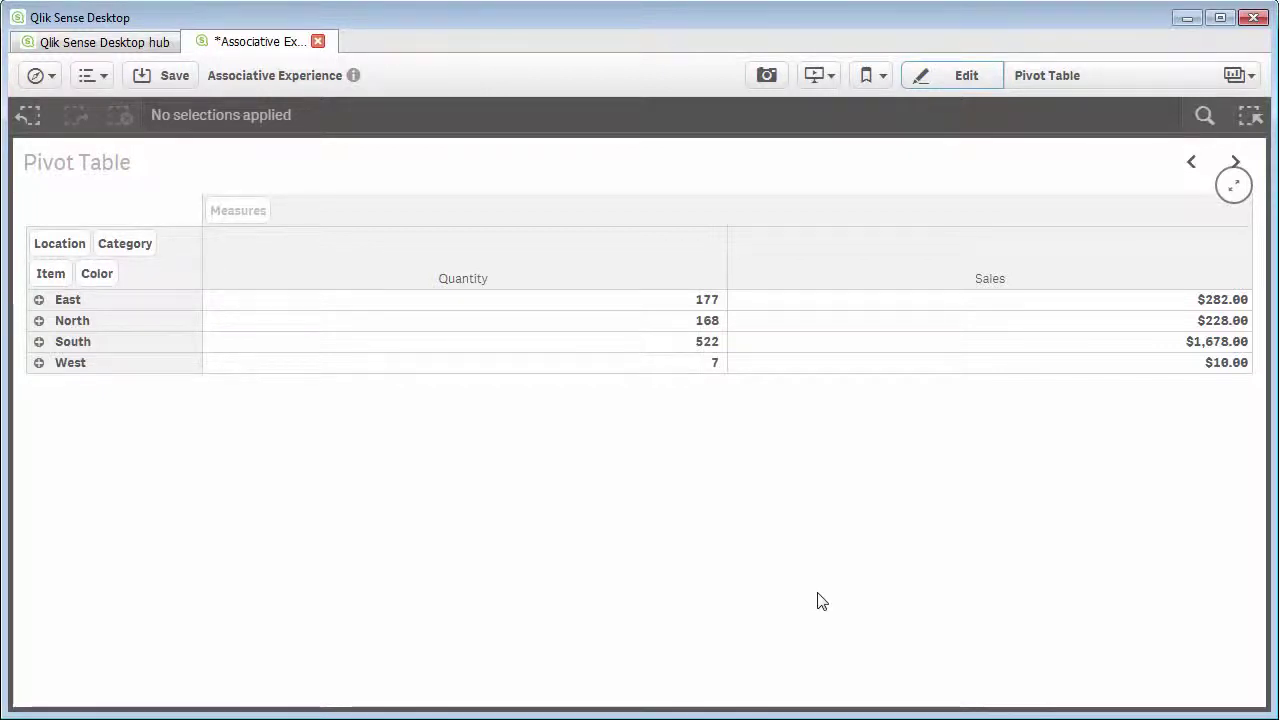
click(1189, 163)
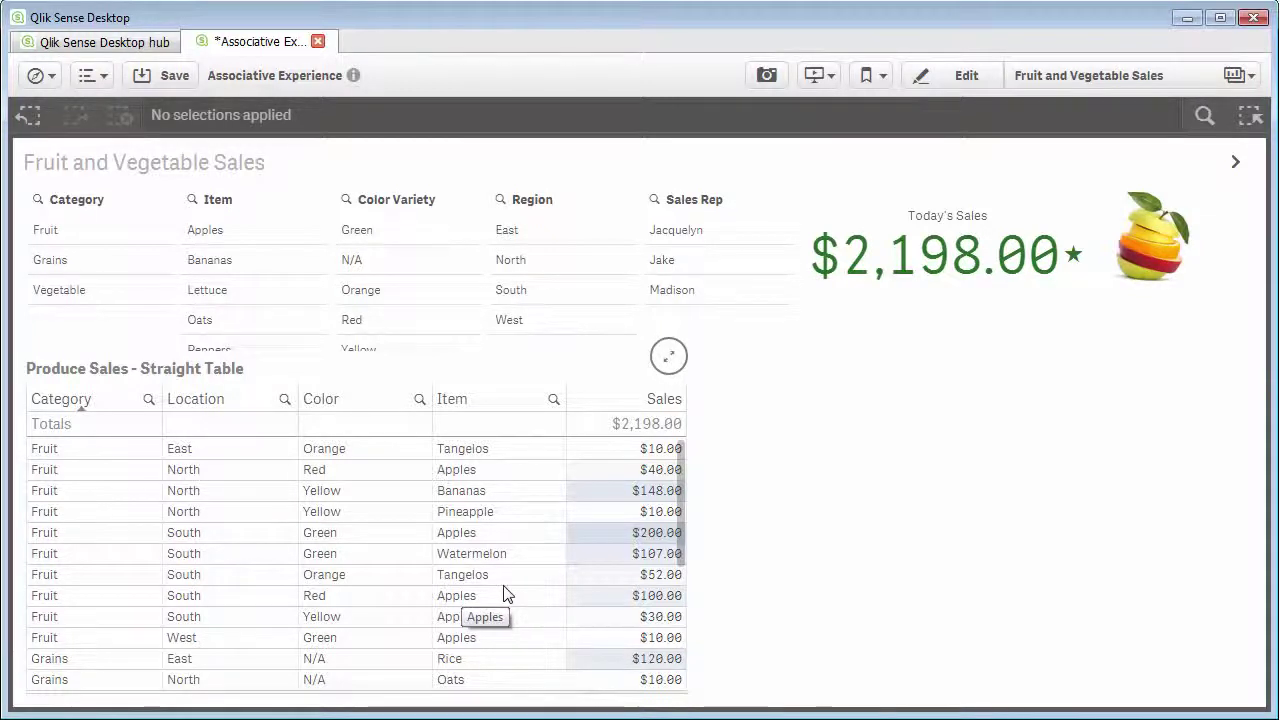
click(1236, 163)
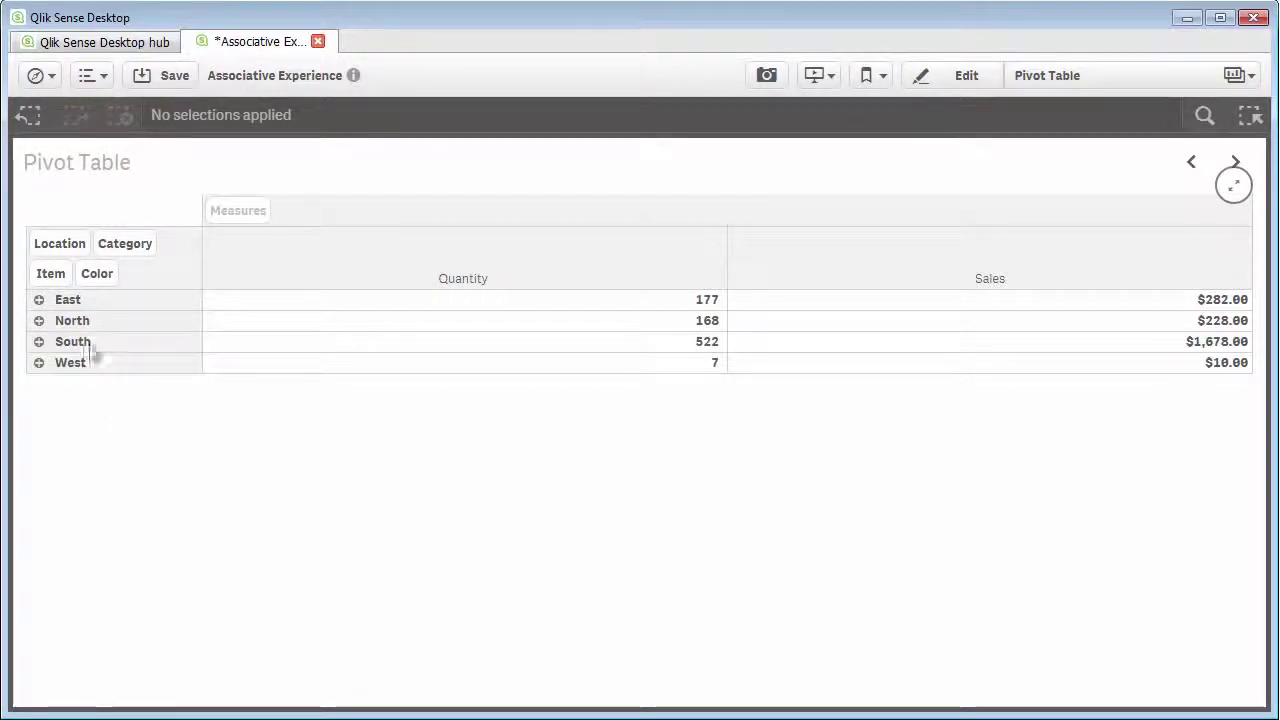
Step: Filter Location to South so the table shows one row: 522 and $1,678.00
click(67, 256)
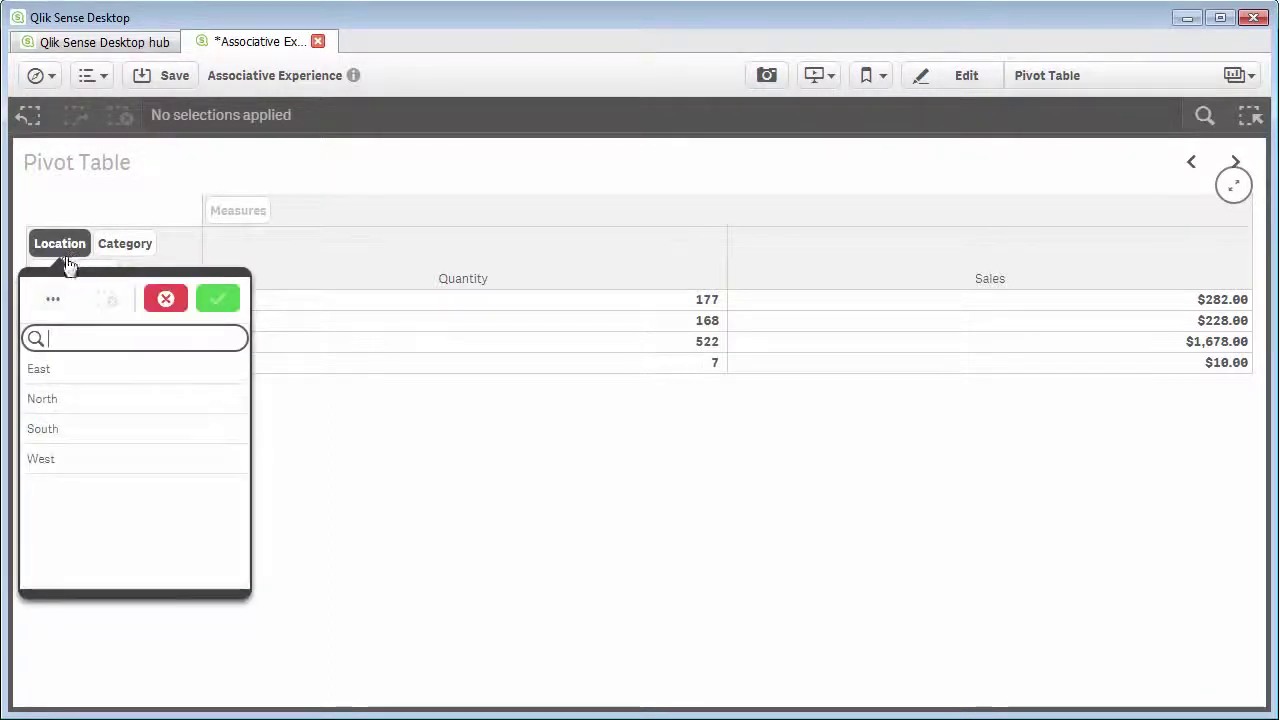
click(68, 431)
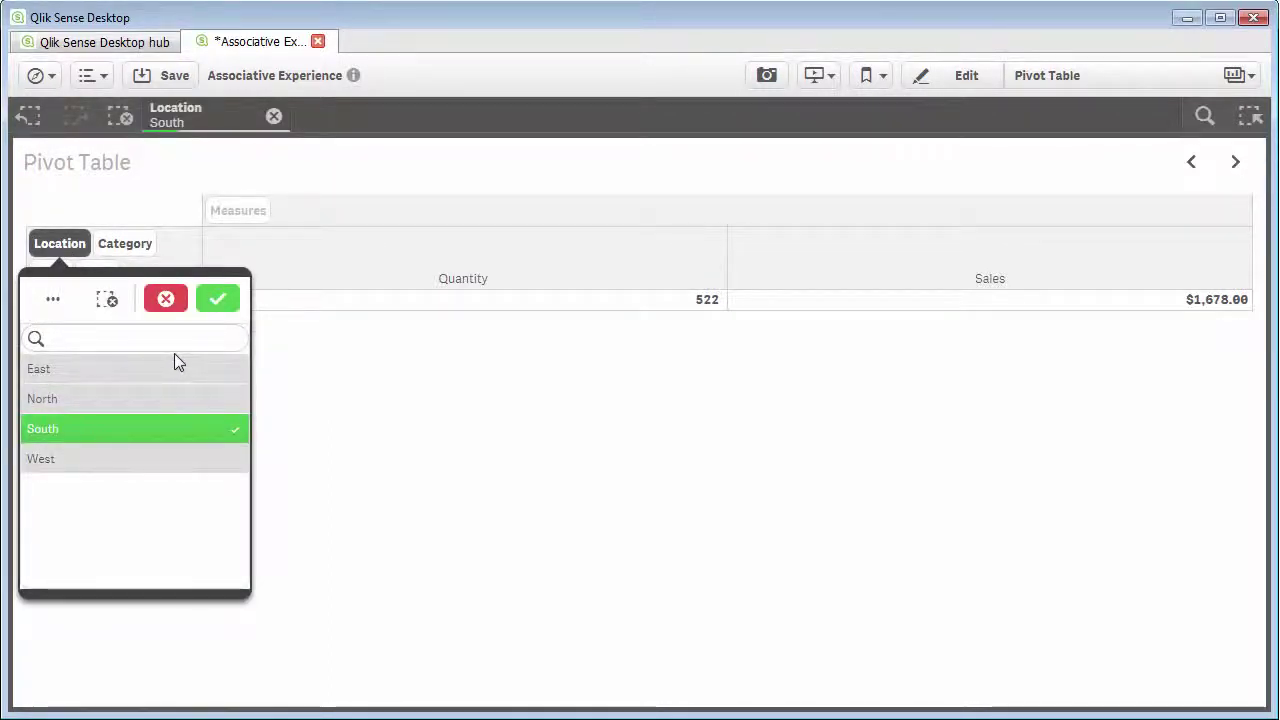
click(219, 300)
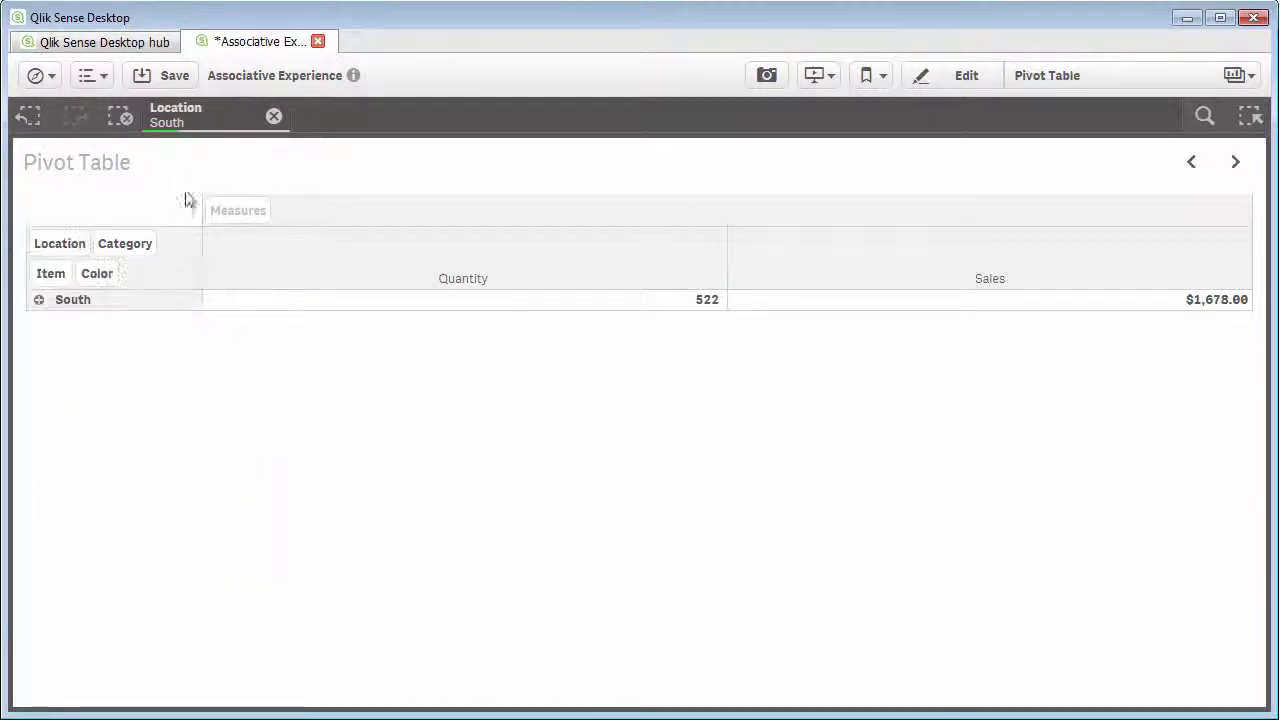
click(208, 132)
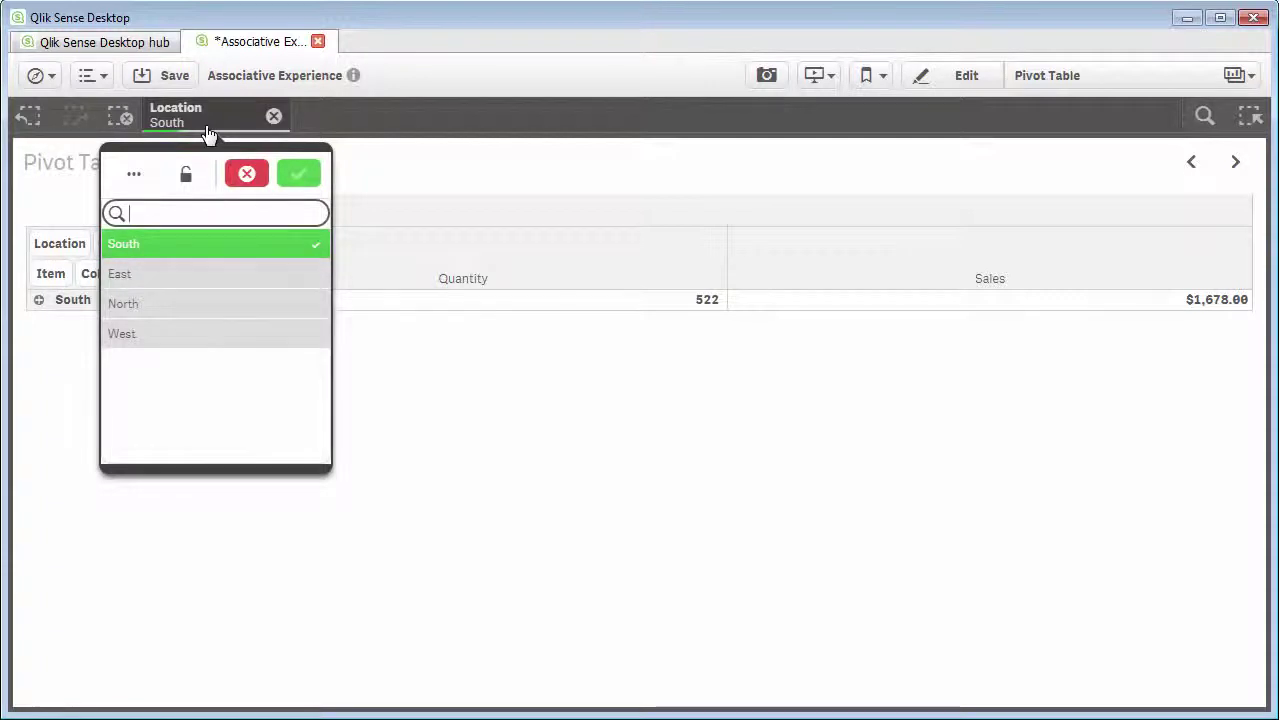
Step: Expand South, Fruit, Watermelon, Tangelos and Apples in the pivot table, then collapse Fruit again
click(246, 173)
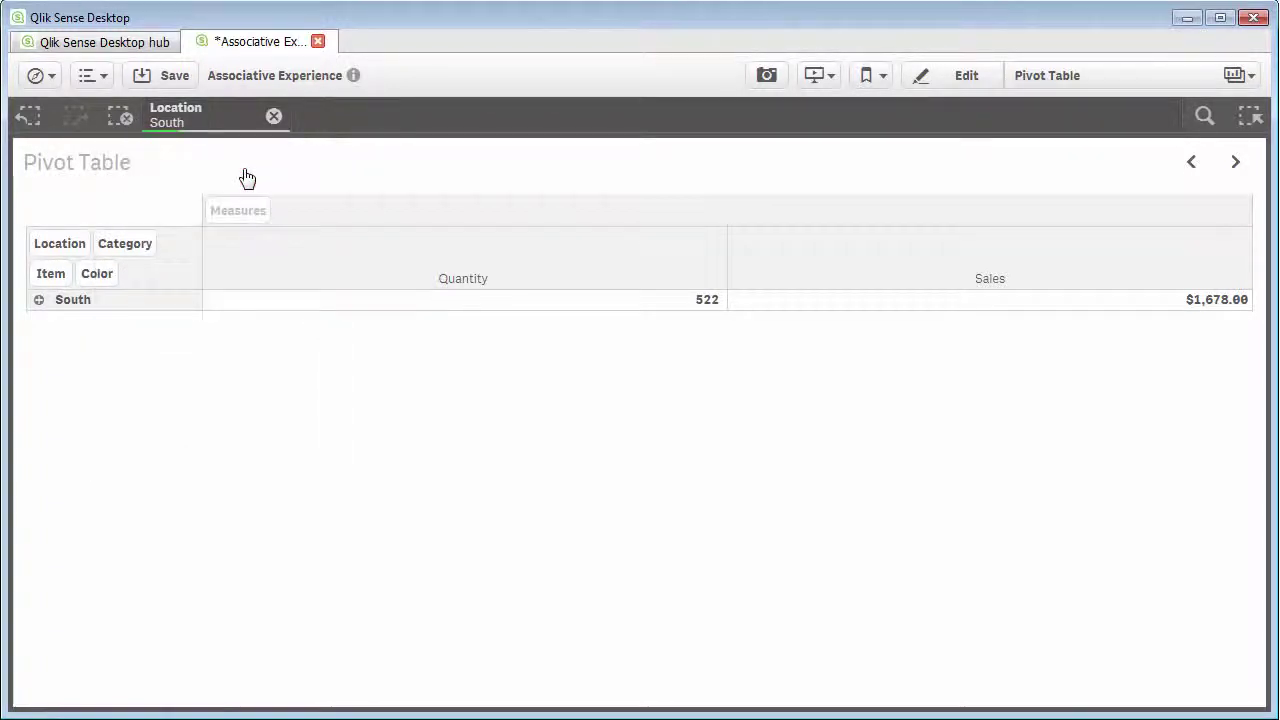
click(39, 300)
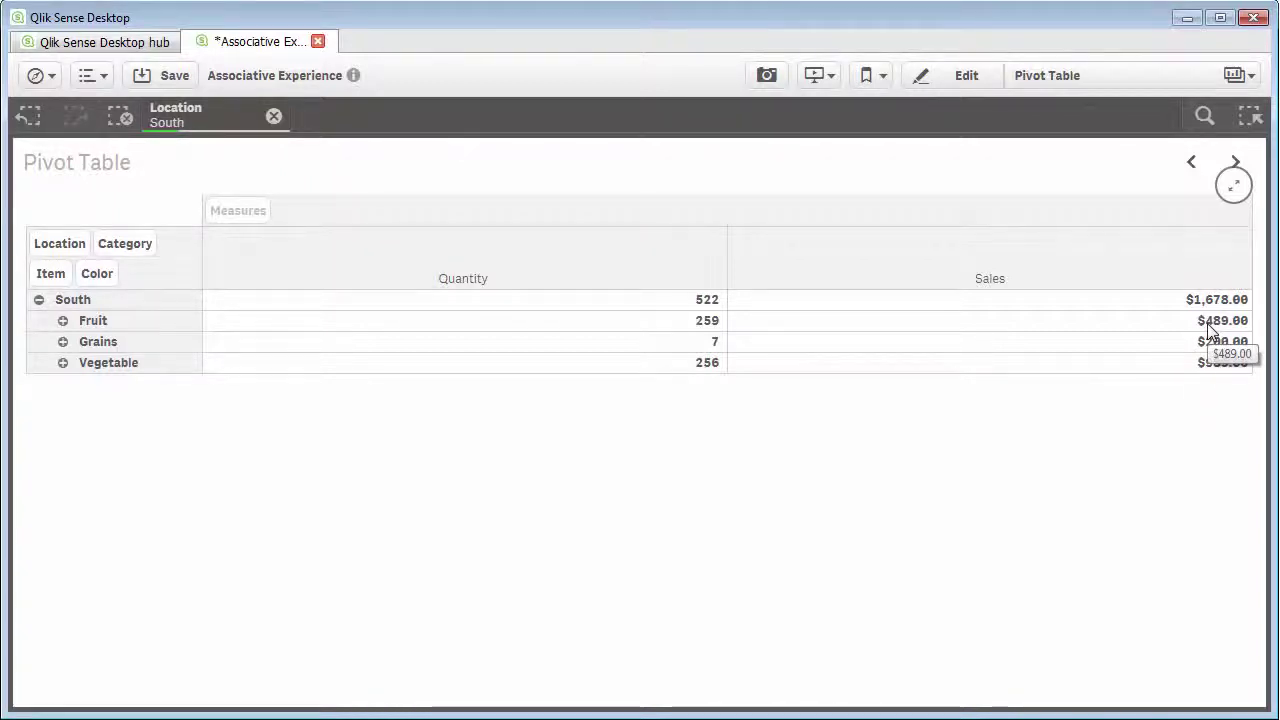
click(64, 322)
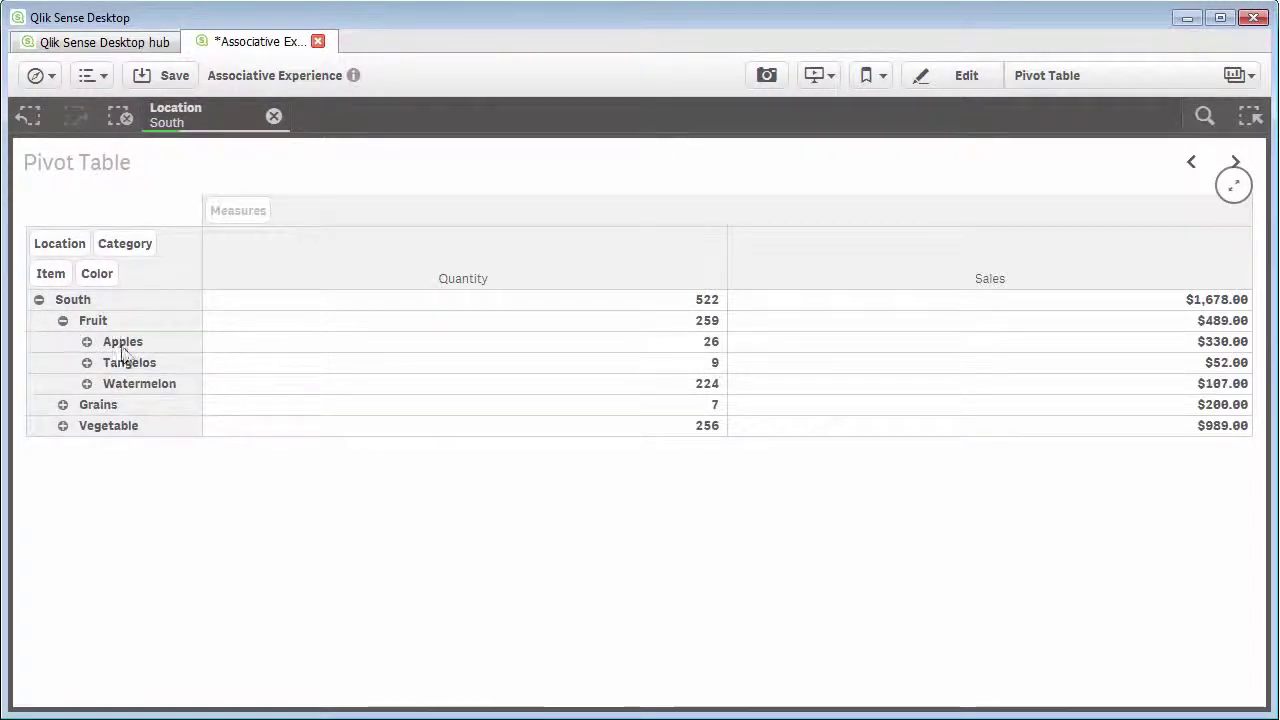
click(87, 384)
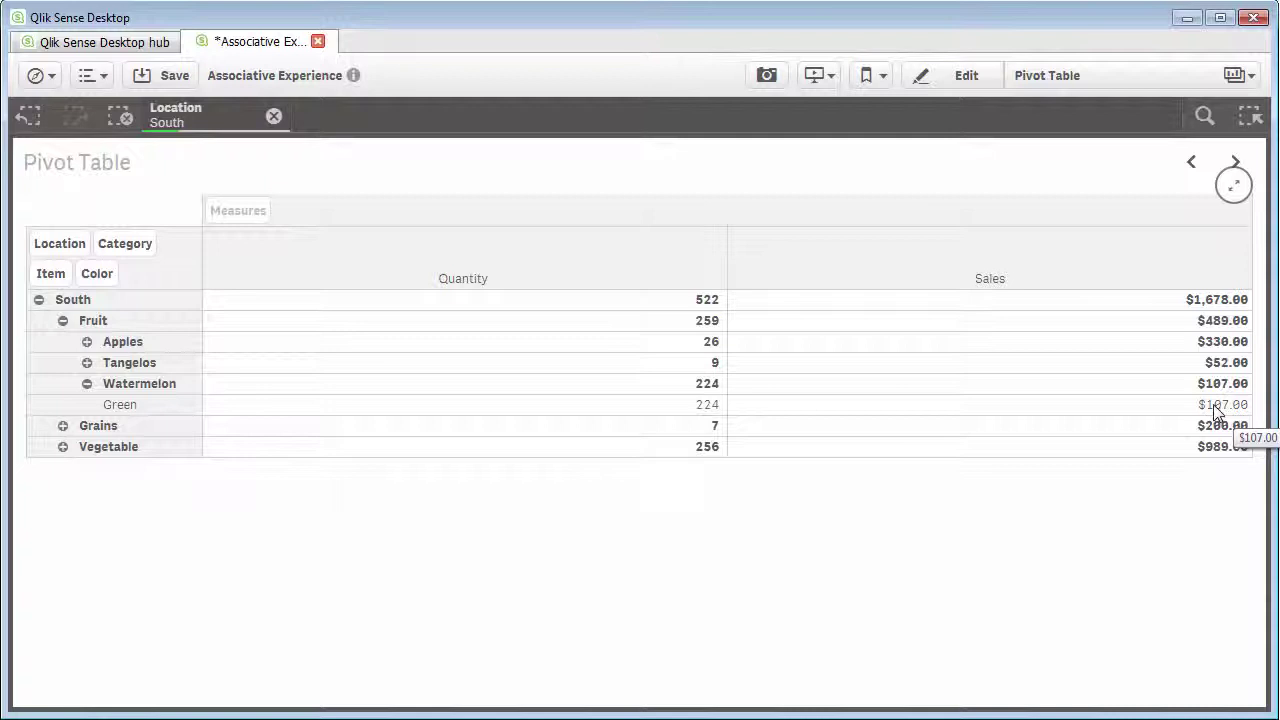
click(86, 364)
click(87, 342)
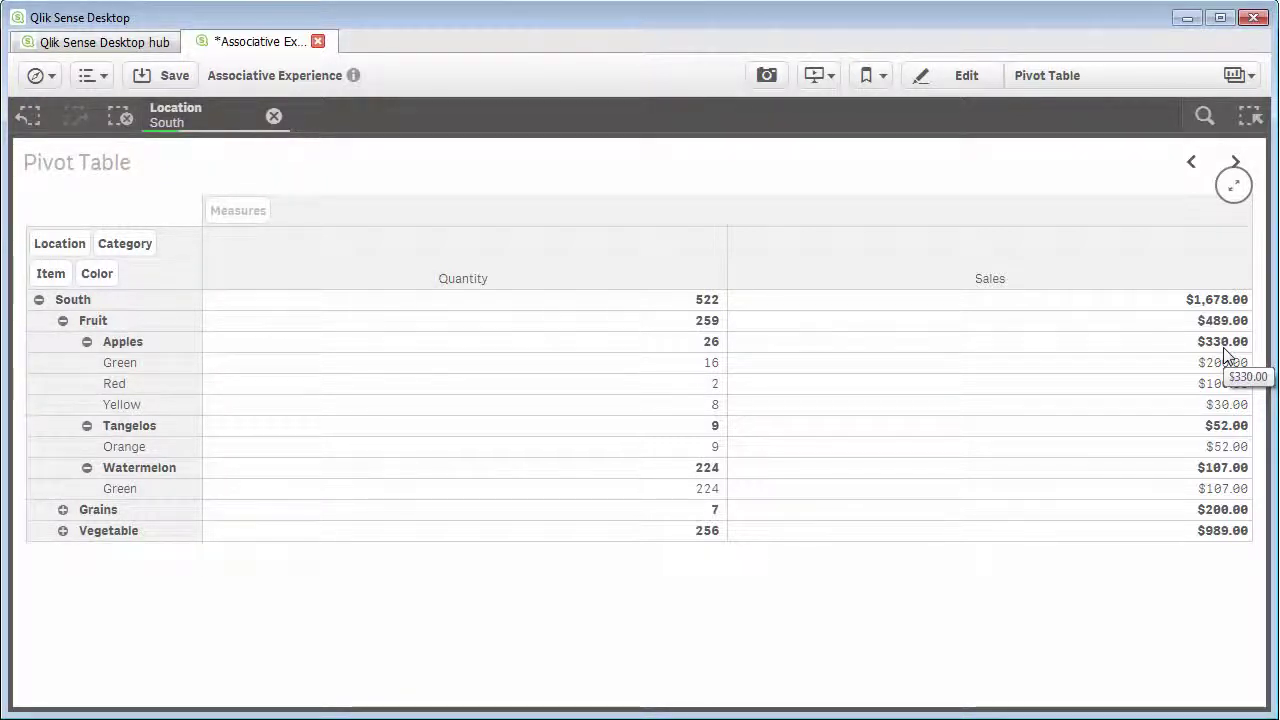
click(62, 321)
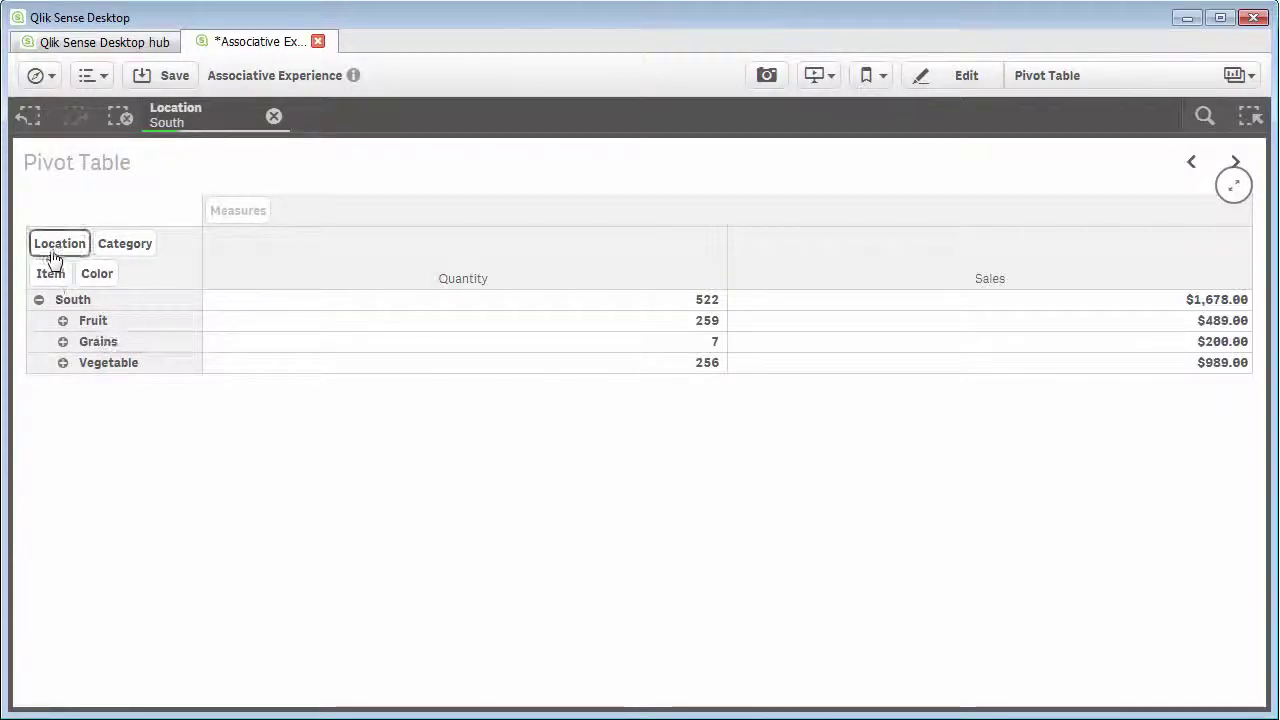
Step: Pivot Location into the column headers, placed above the Quantity and Sales measures
drag(56, 255, 350, 220)
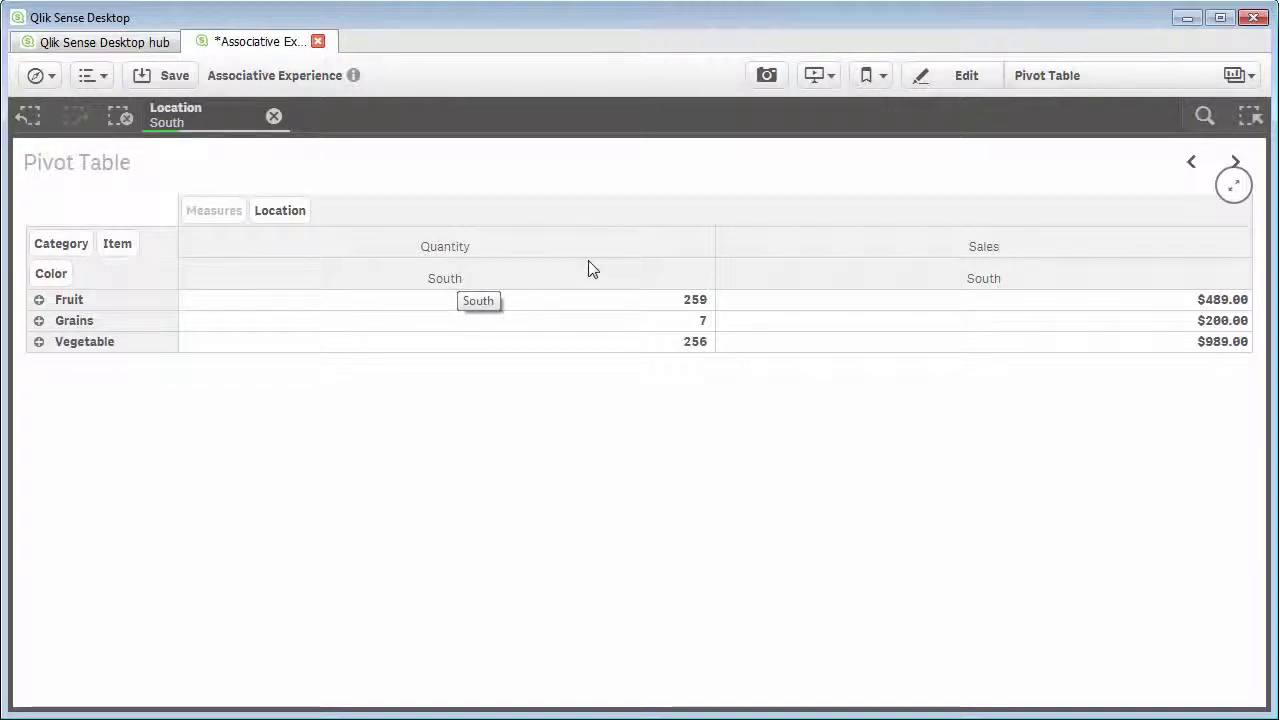
drag(226, 220, 300, 214)
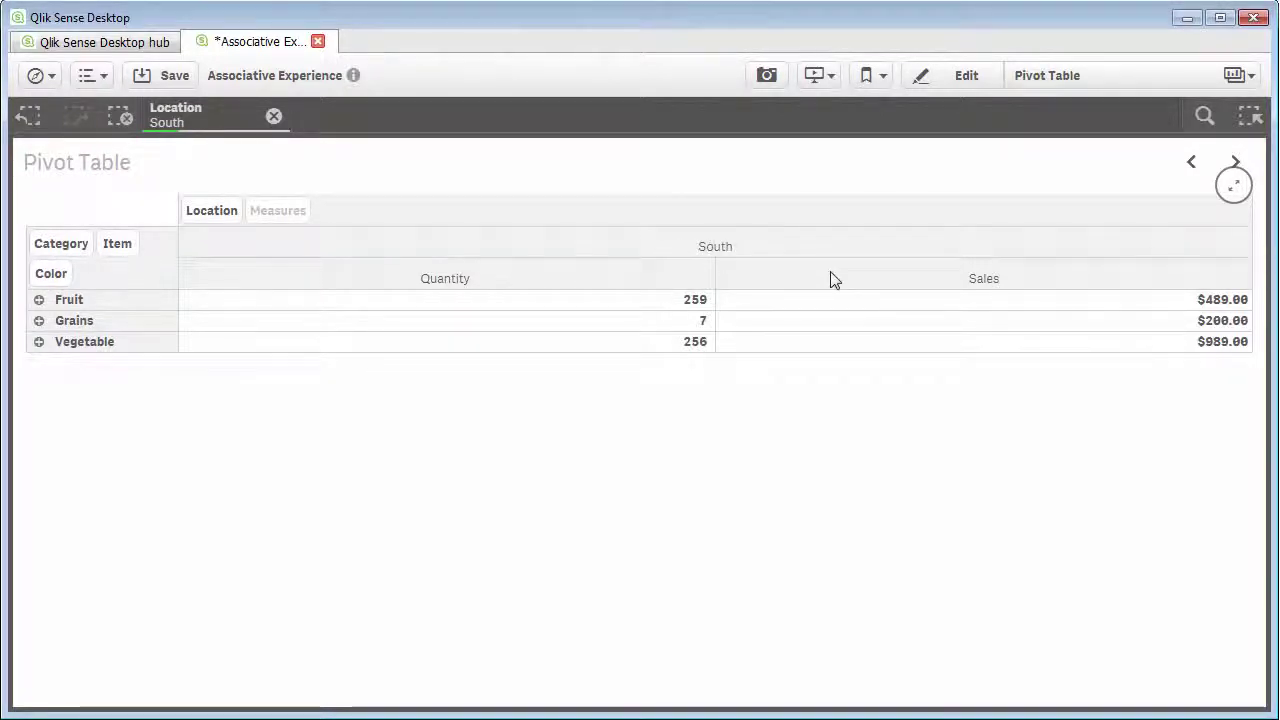
Step: Remove the Location South selection so East, North, South and West columns all appear
click(273, 117)
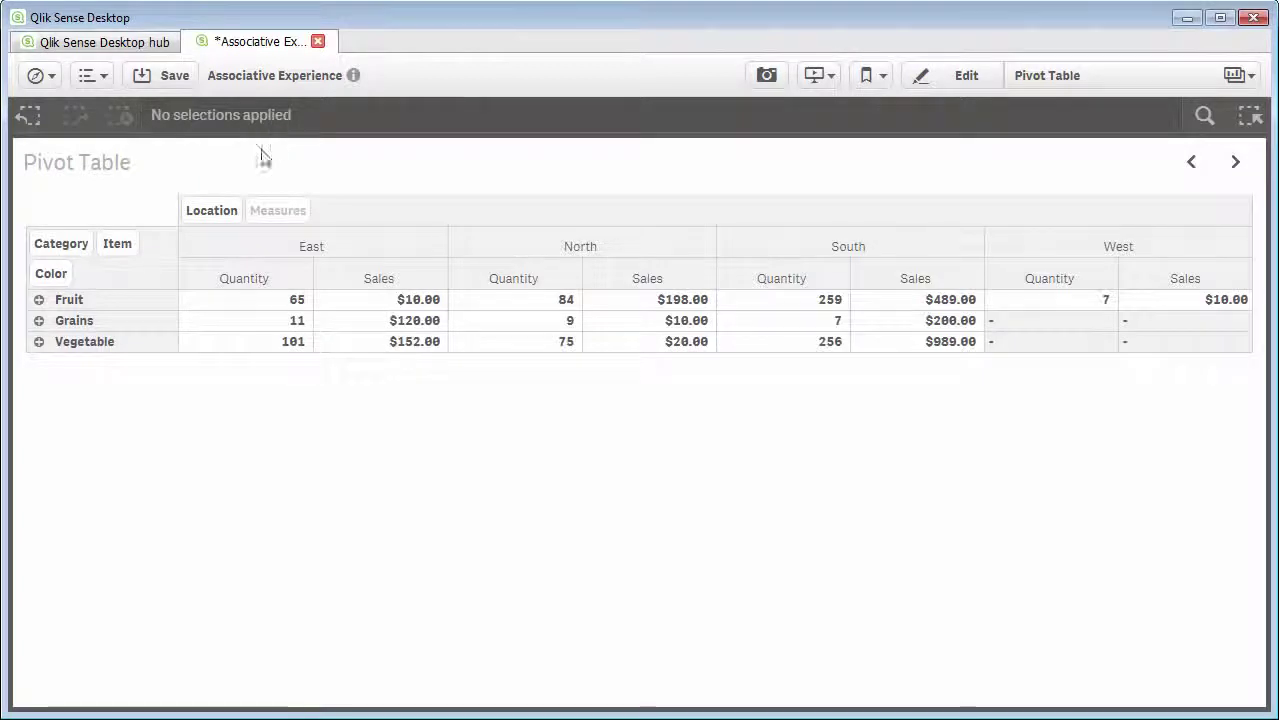